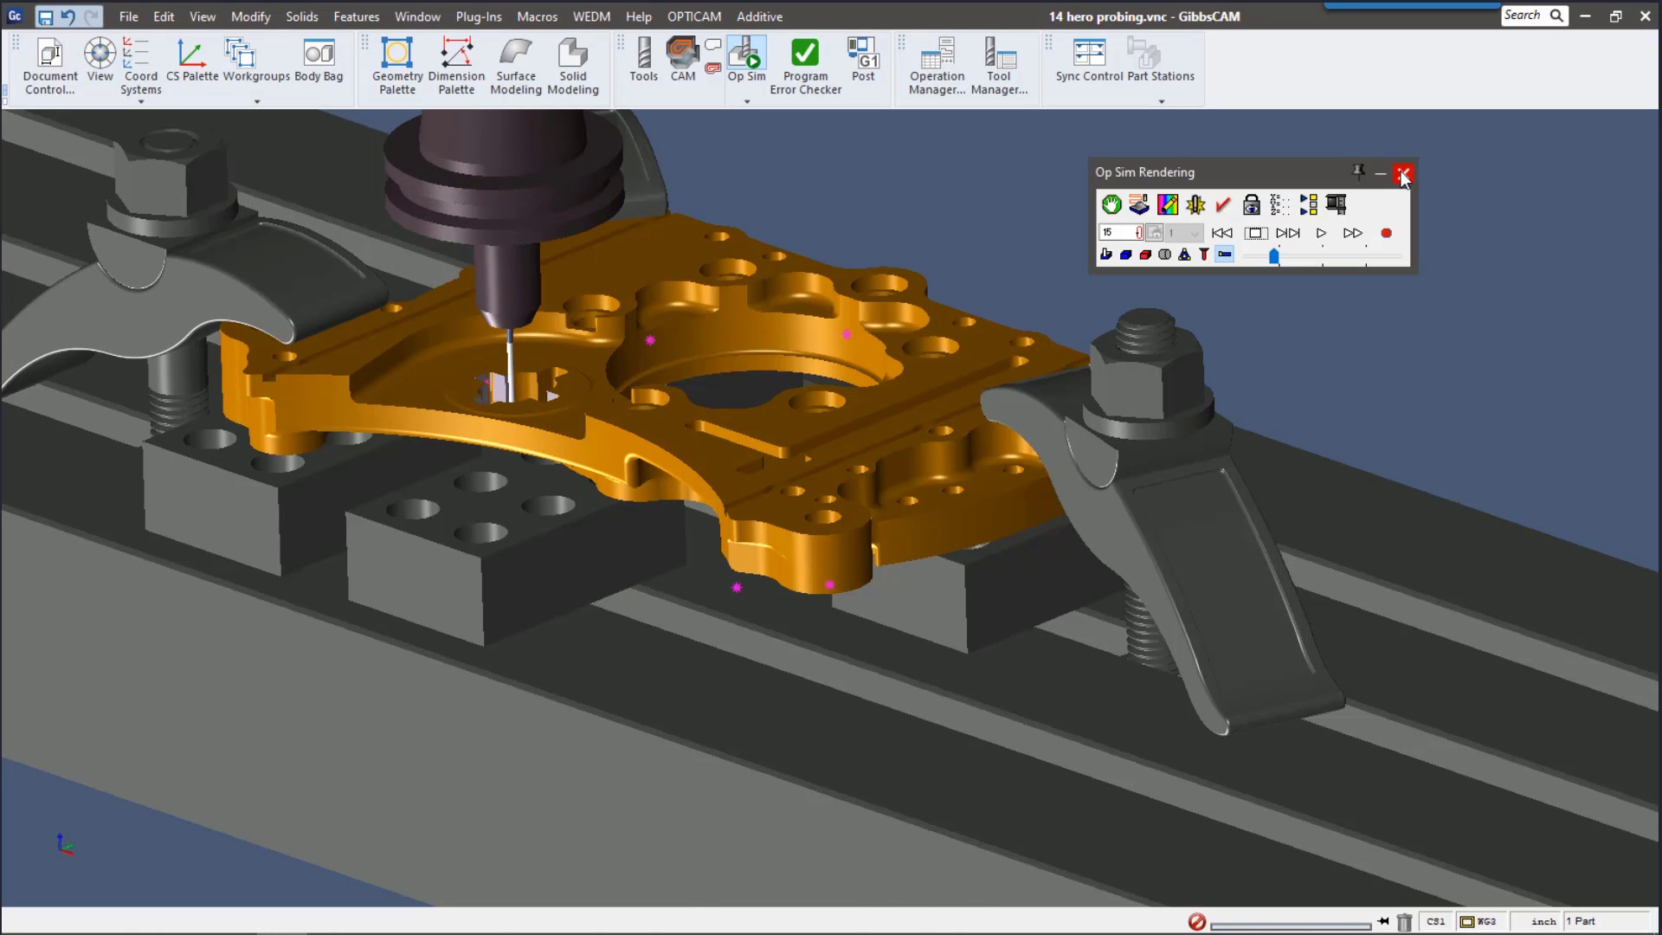
- Leave the simulation and inspect the definition of probing tool 3, the 0.200 cylindrical probe
left_click(1403, 175)
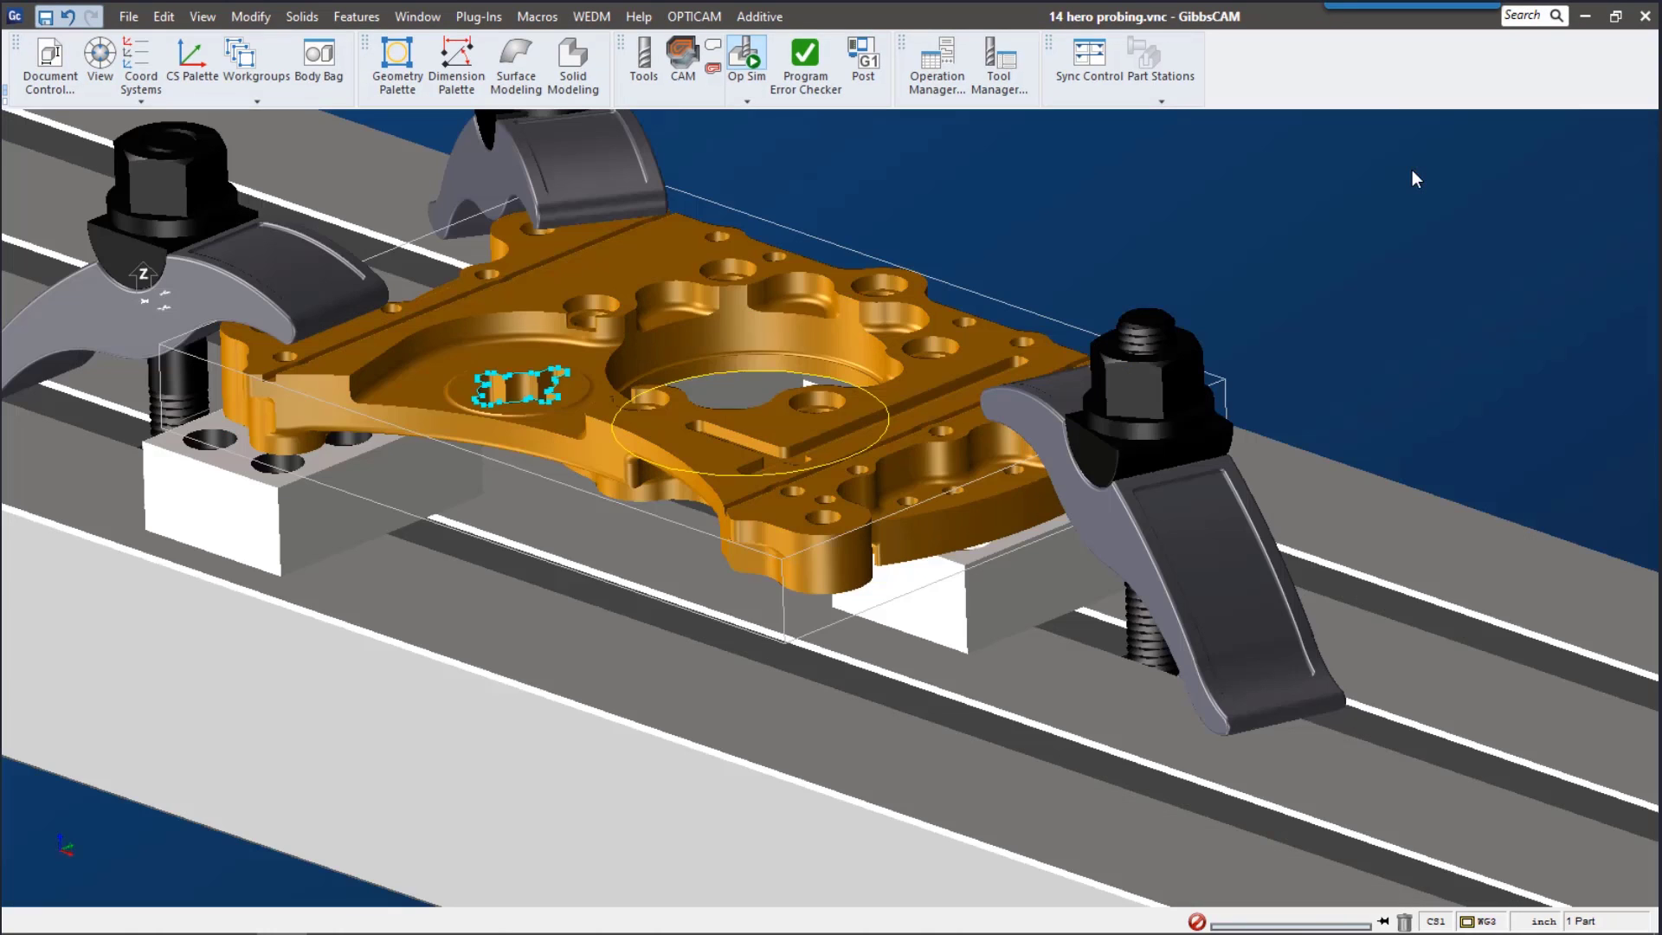
left_click(651, 54)
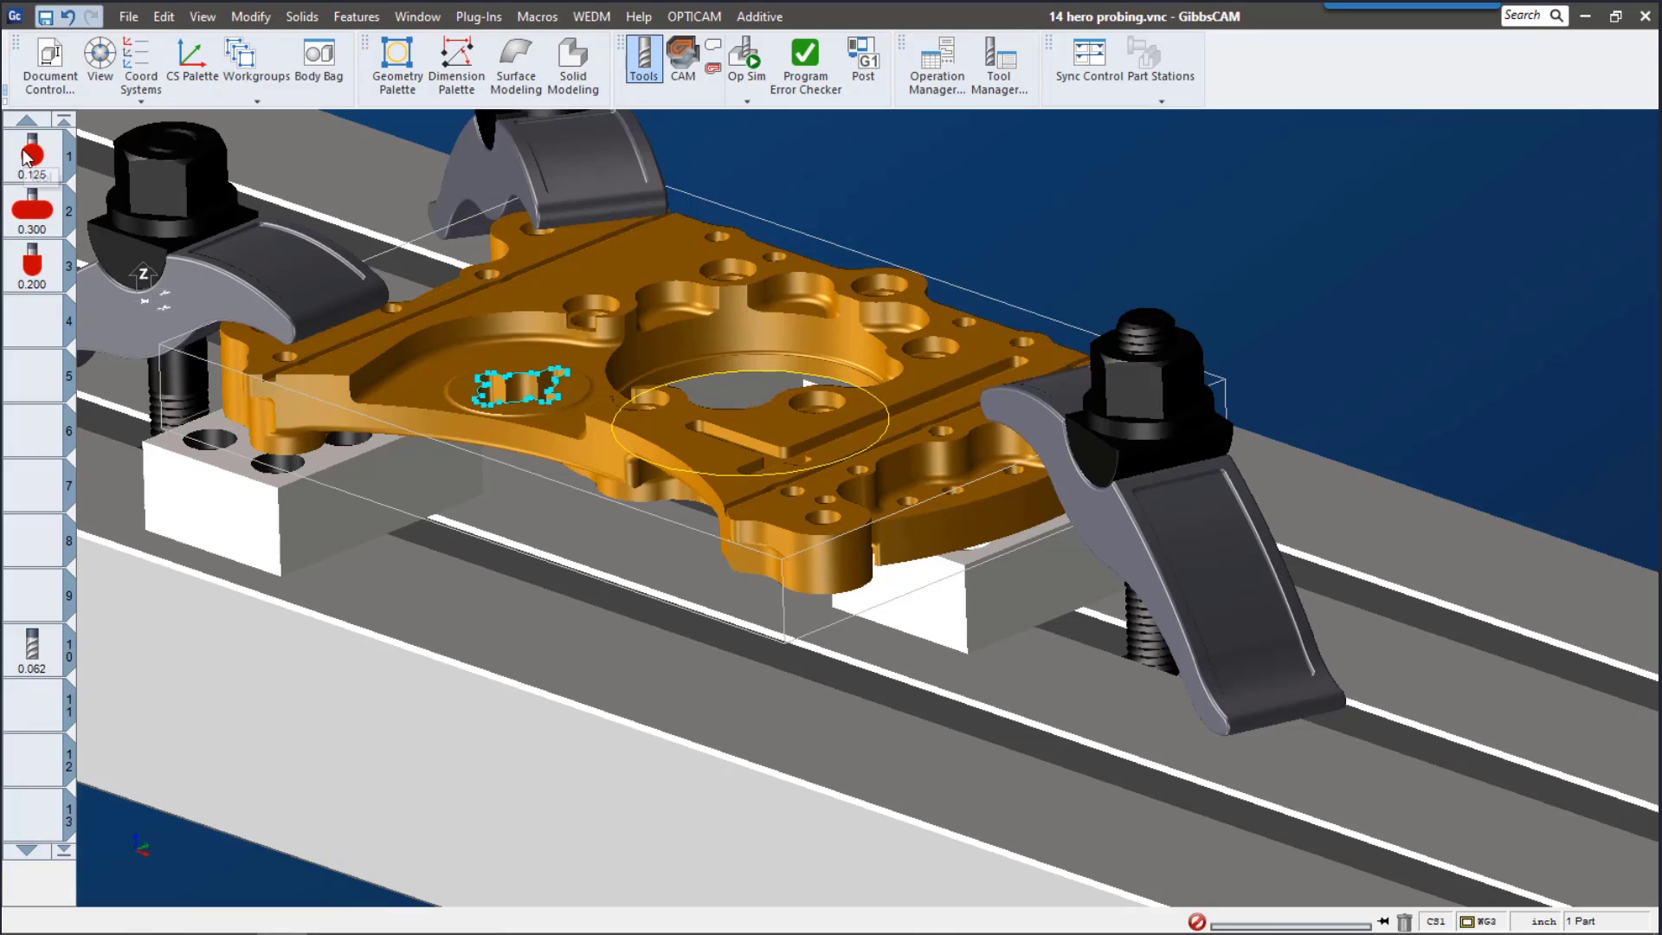
double_click(33, 282)
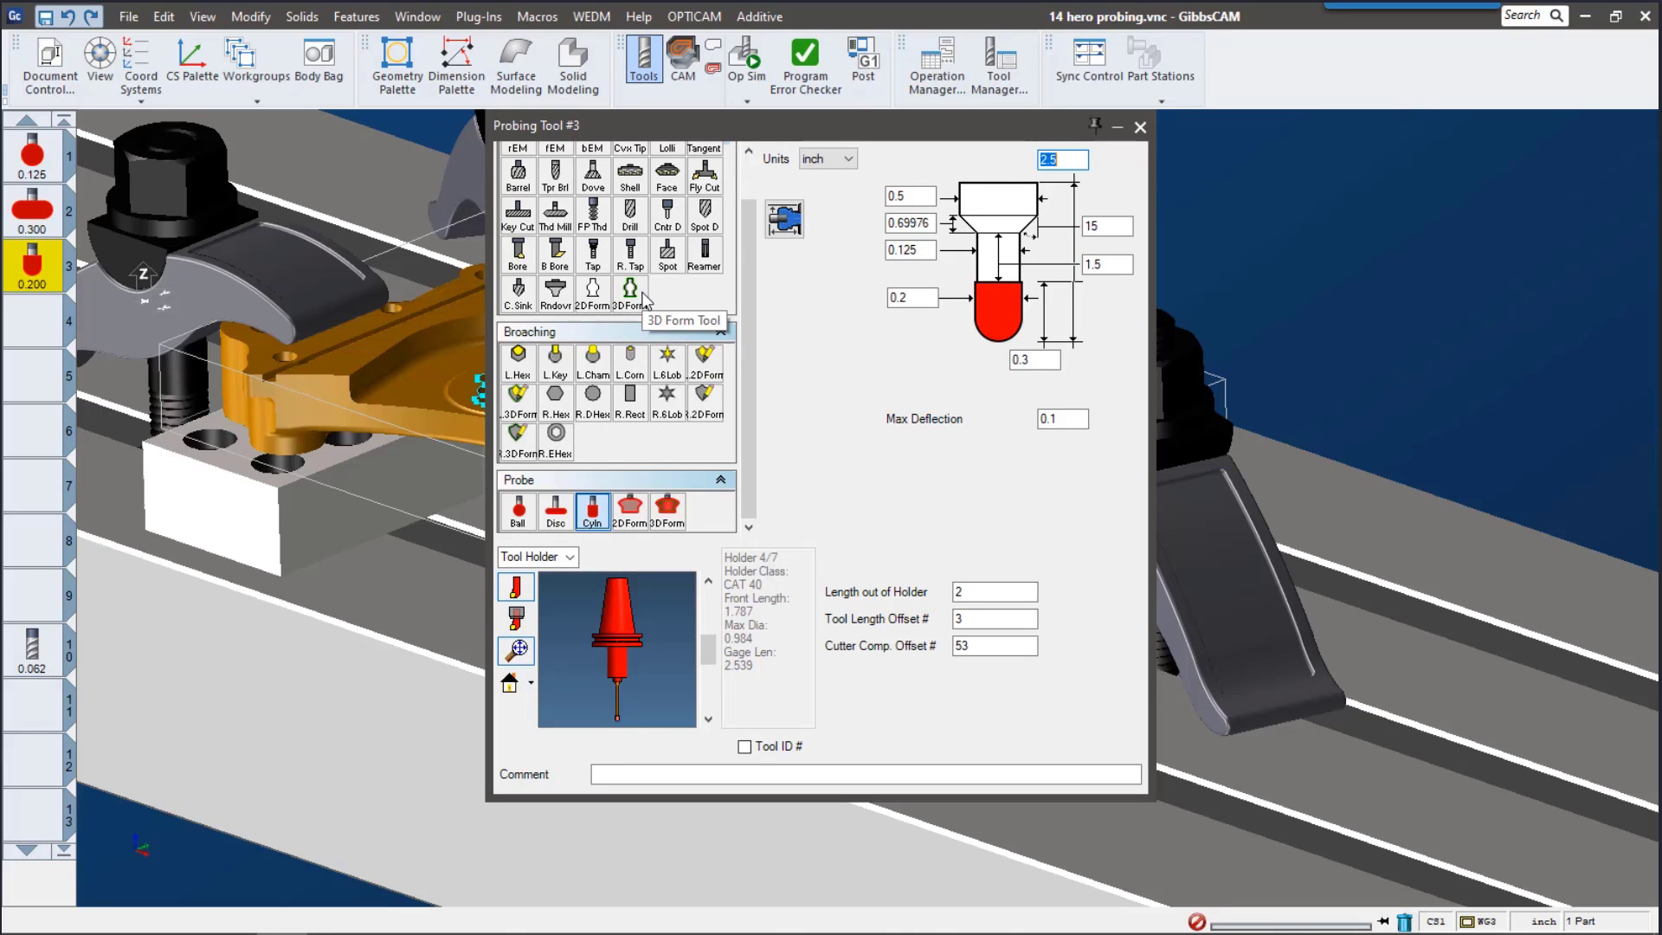
left_click(1139, 128)
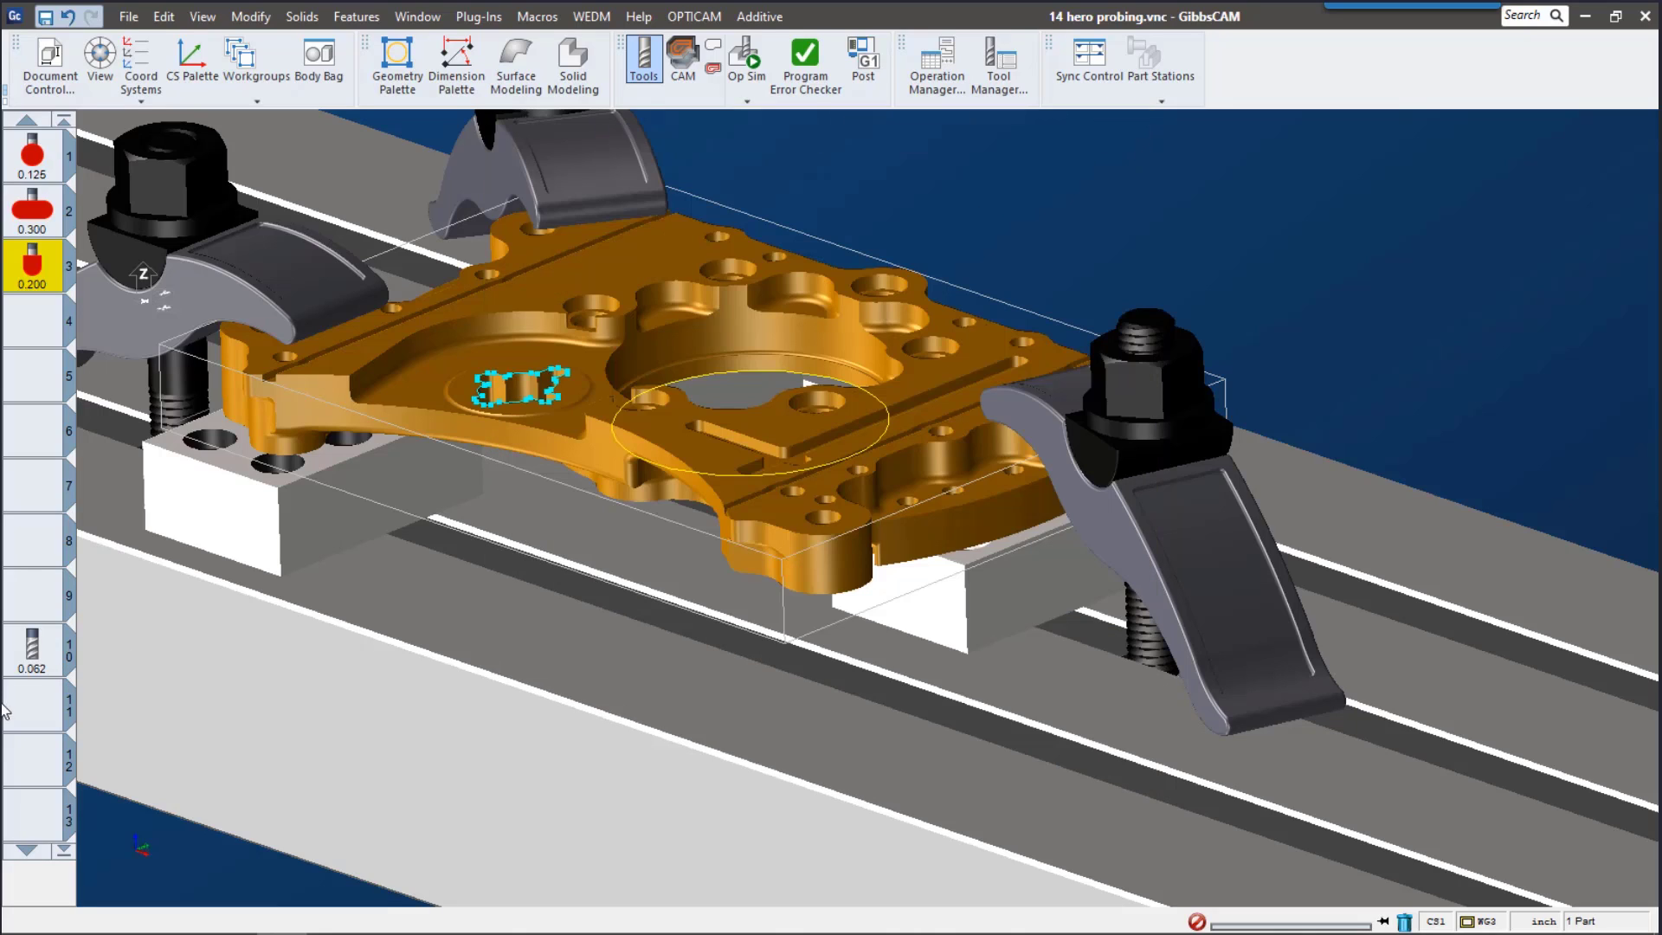
- Create a Basic probing process in the first process slot with tool 1, the 0.125 ball probe
left_click(698, 63)
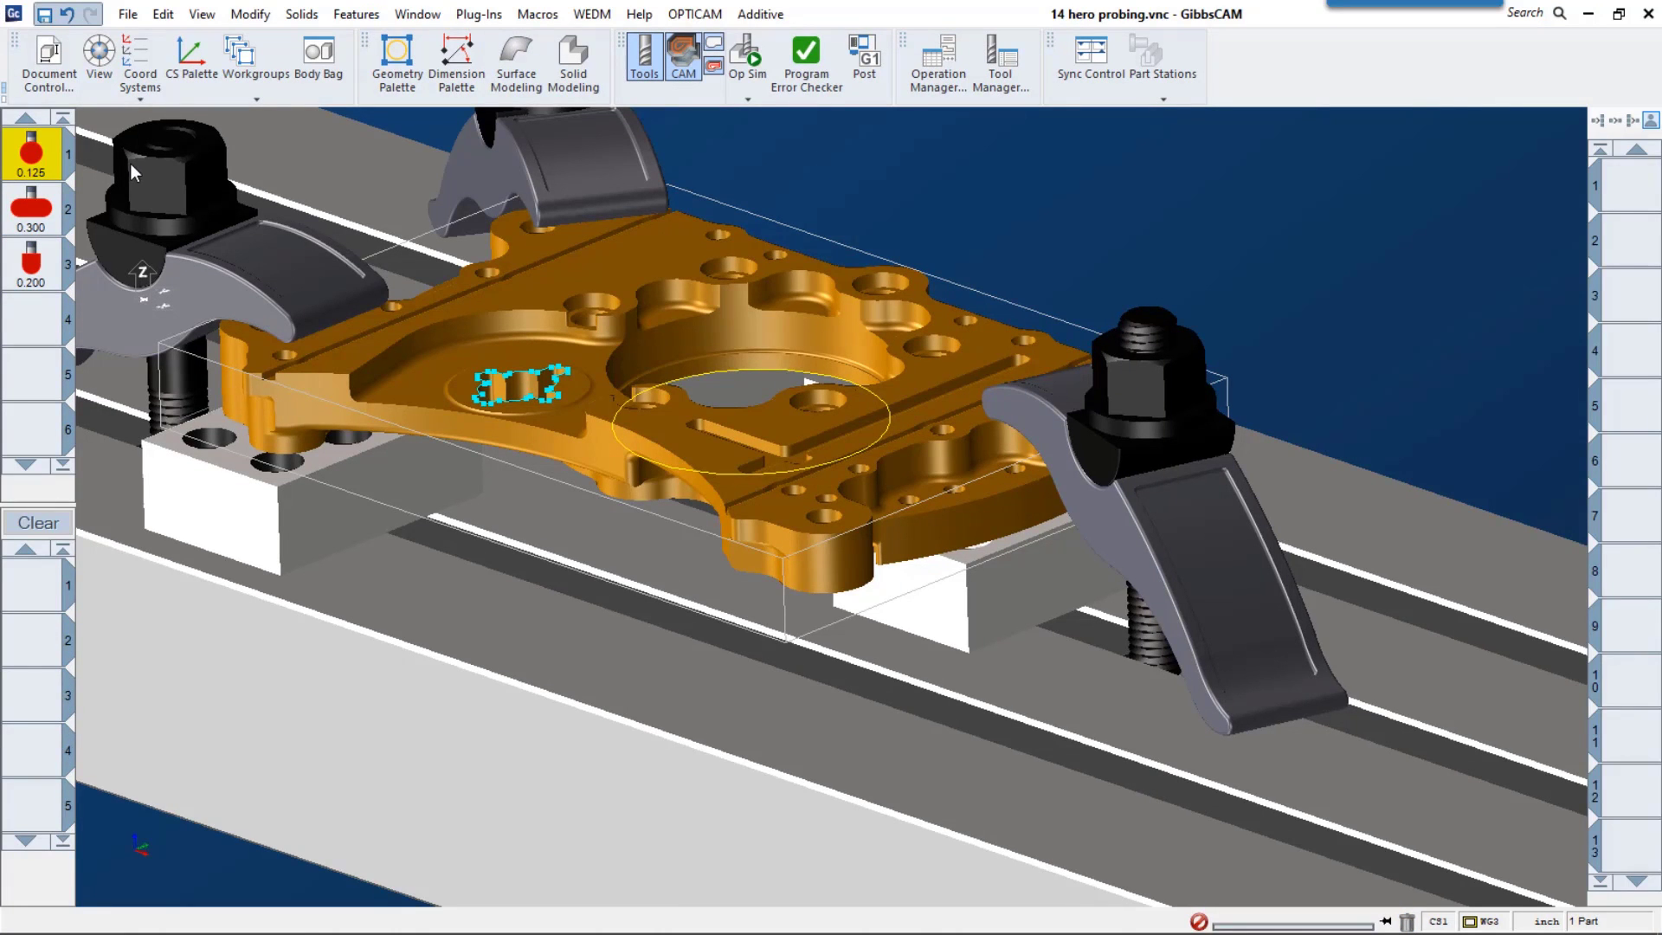
left_click(32, 582)
left_click(136, 462)
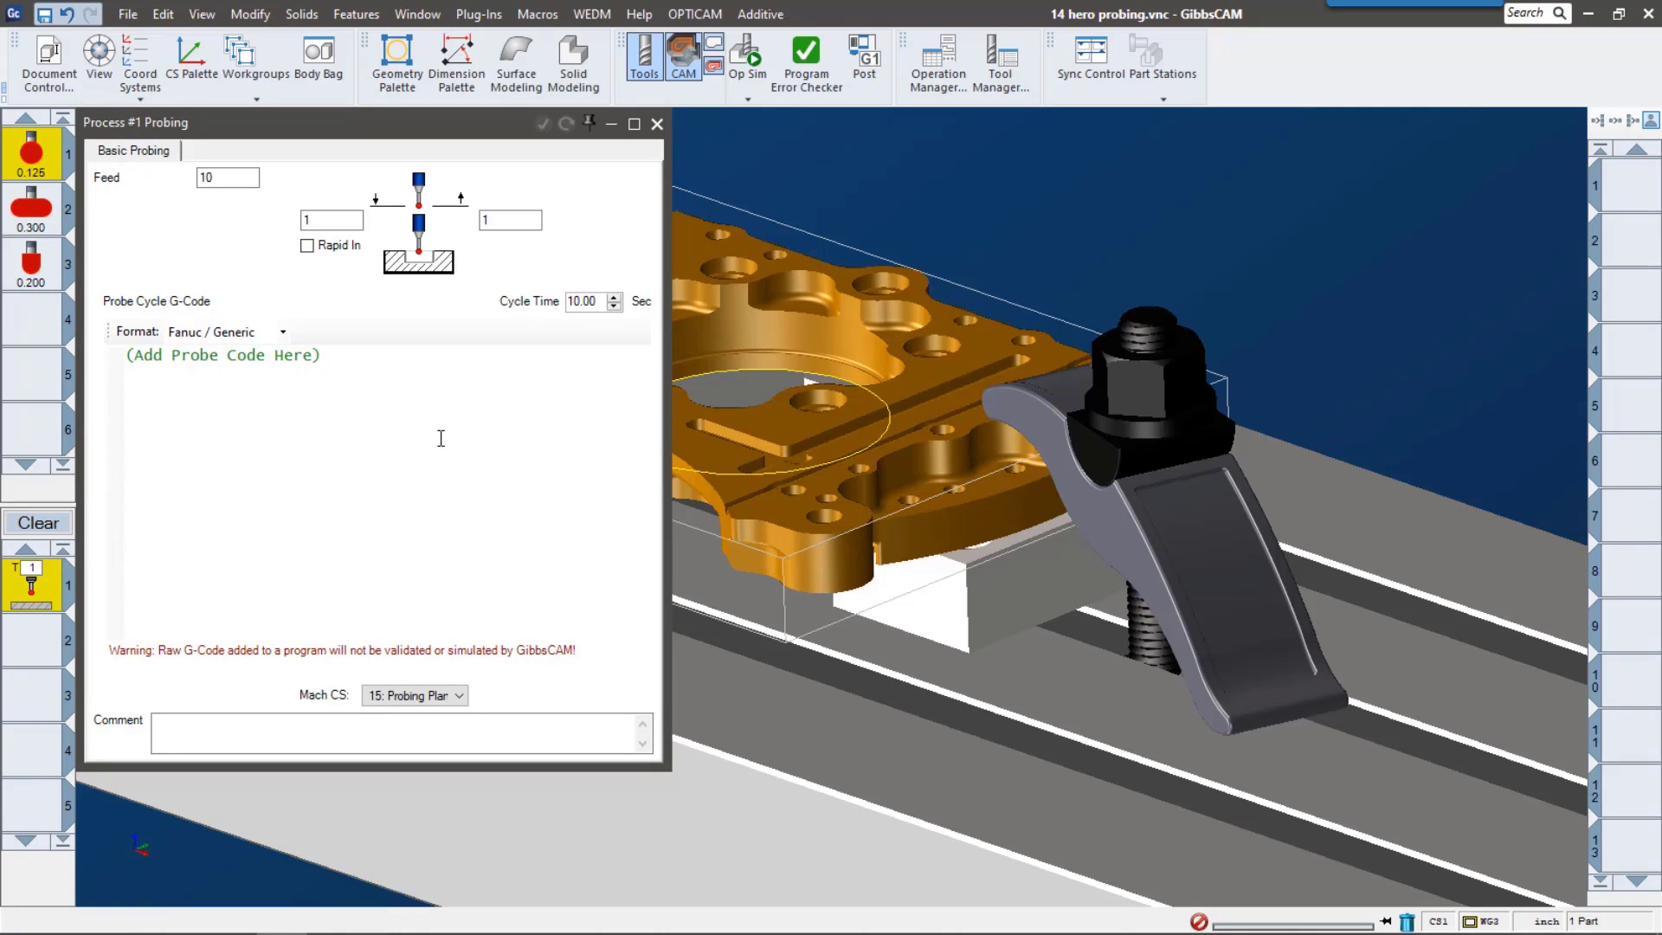
- Clear the "(Add Probe Code Here)" placeholder from the Probe Cycle G-Code
left_click_drag(322, 355, 117, 351)
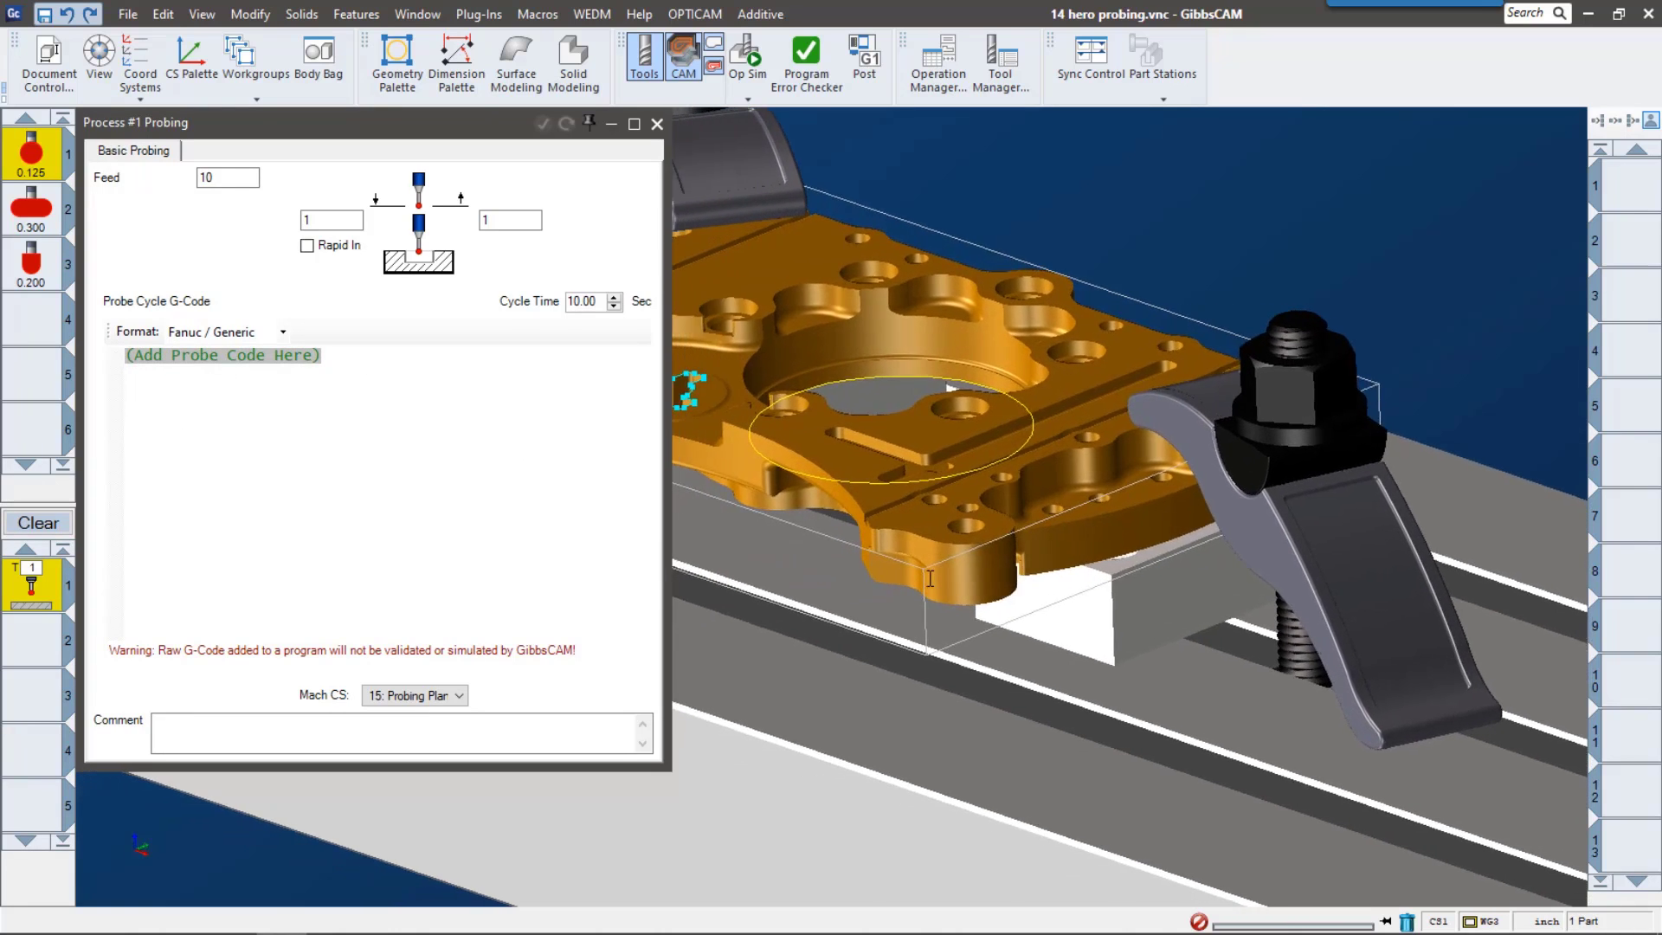
left_click(133, 403)
left_click_drag(345, 362, 47, 364)
key("Delete")
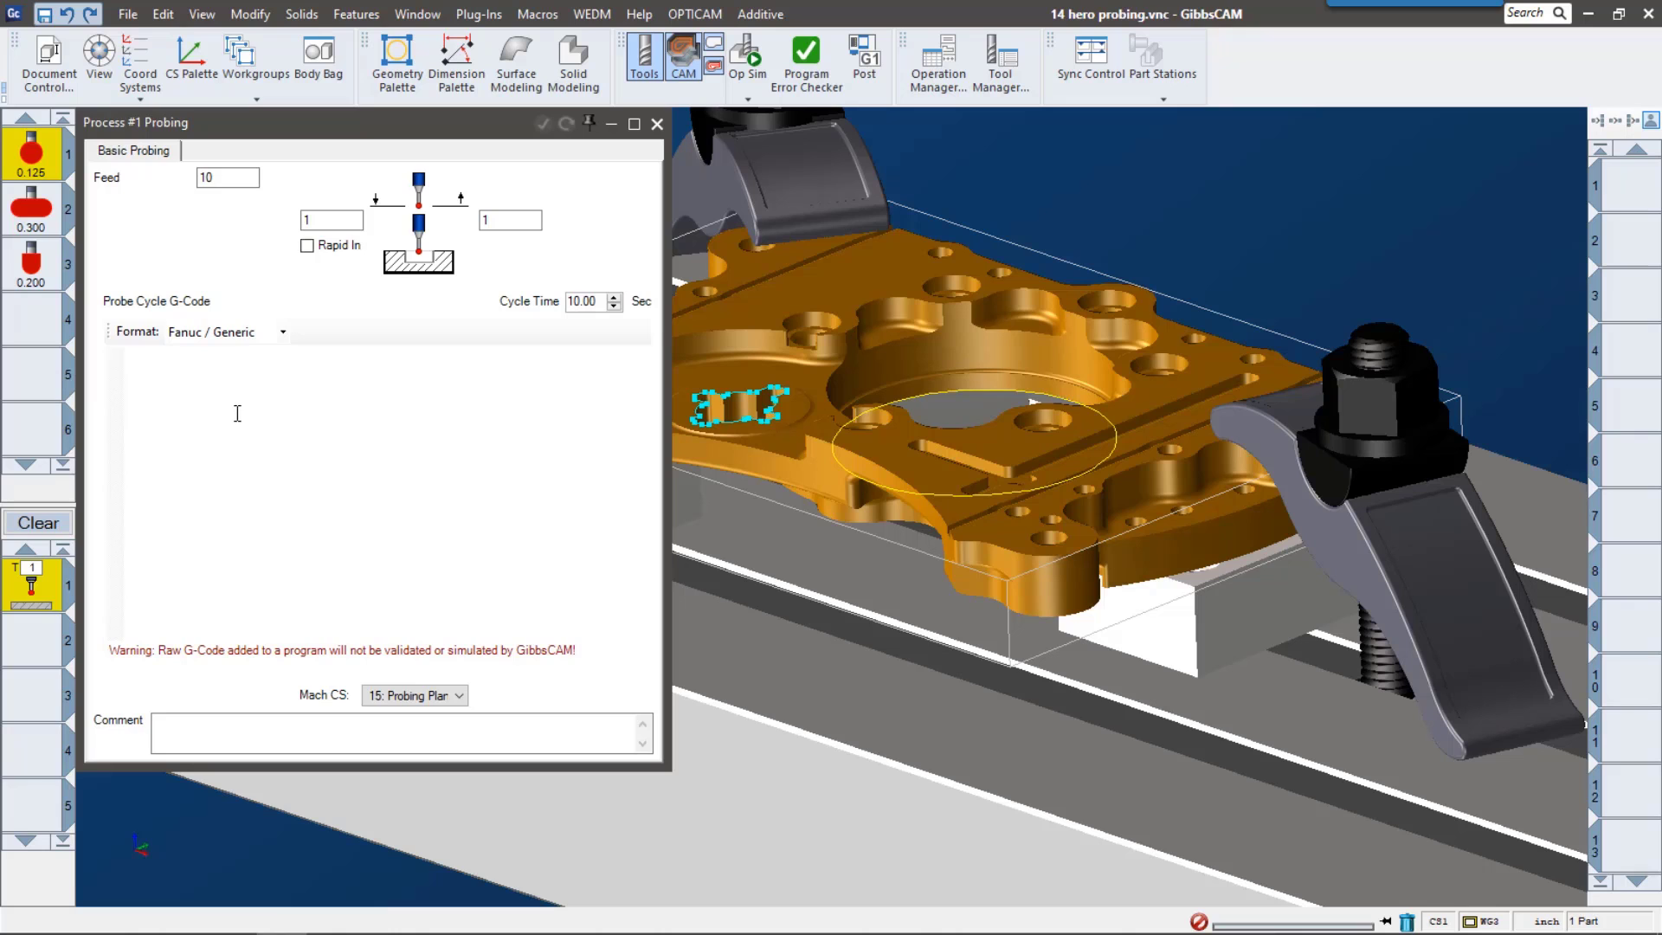
- Copy the entire program from Probing Plate.NCF in Notepad into the Probe Cycle G-Code and close the process
left_click(385, 914)
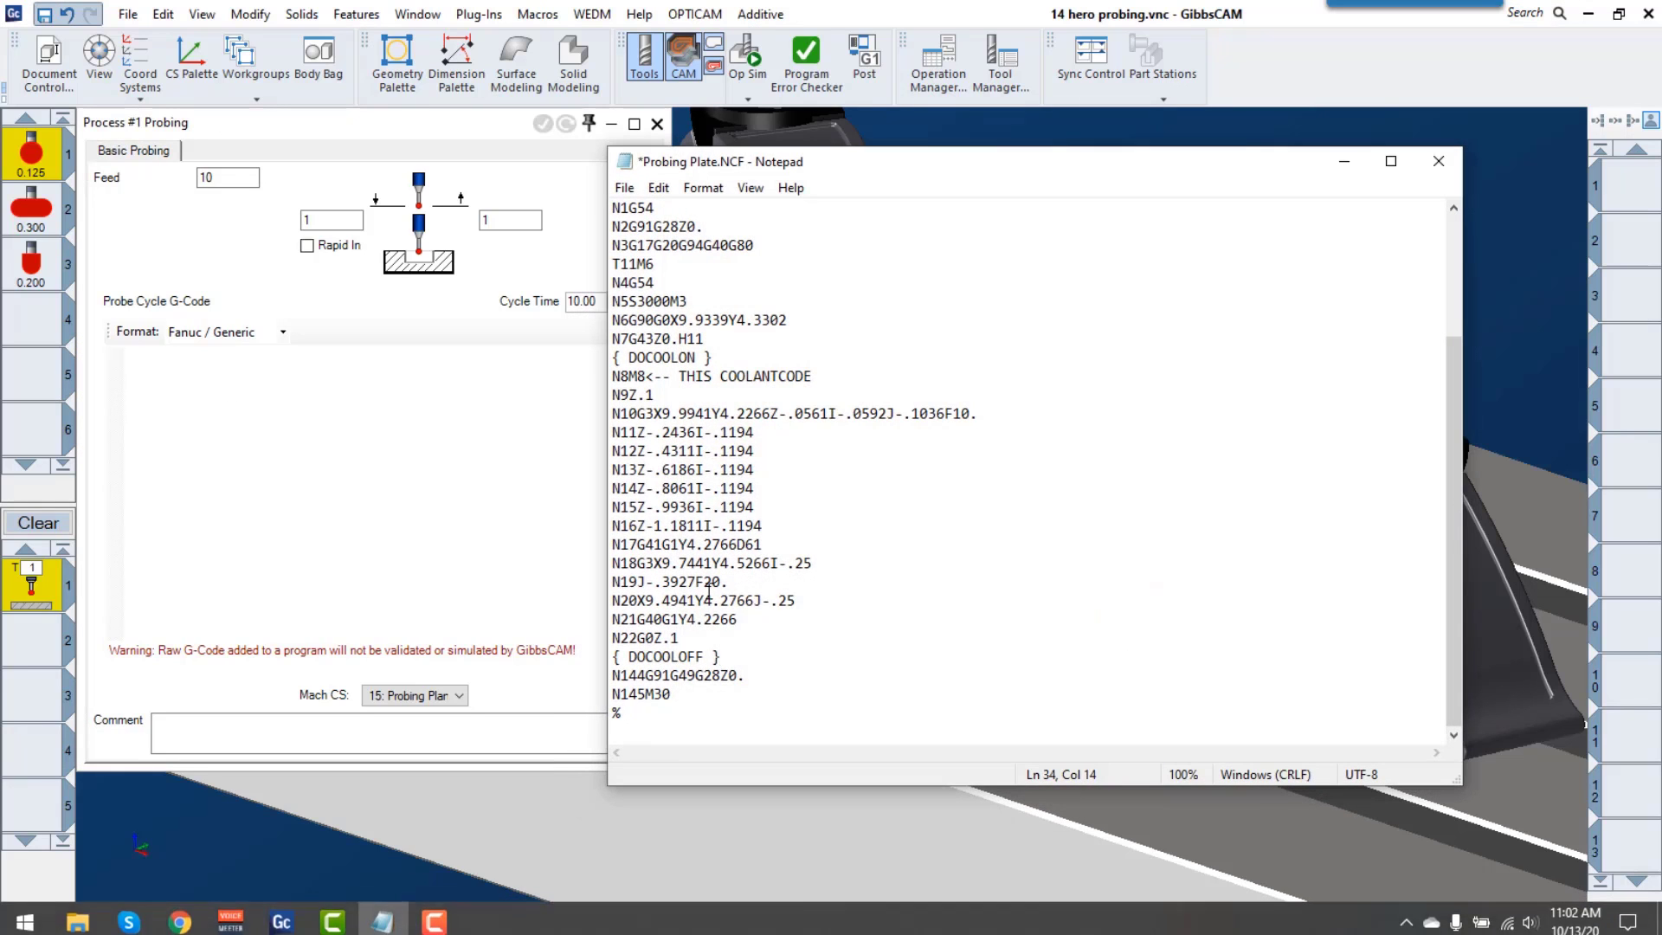
left_click_drag(647, 726, 564, 184)
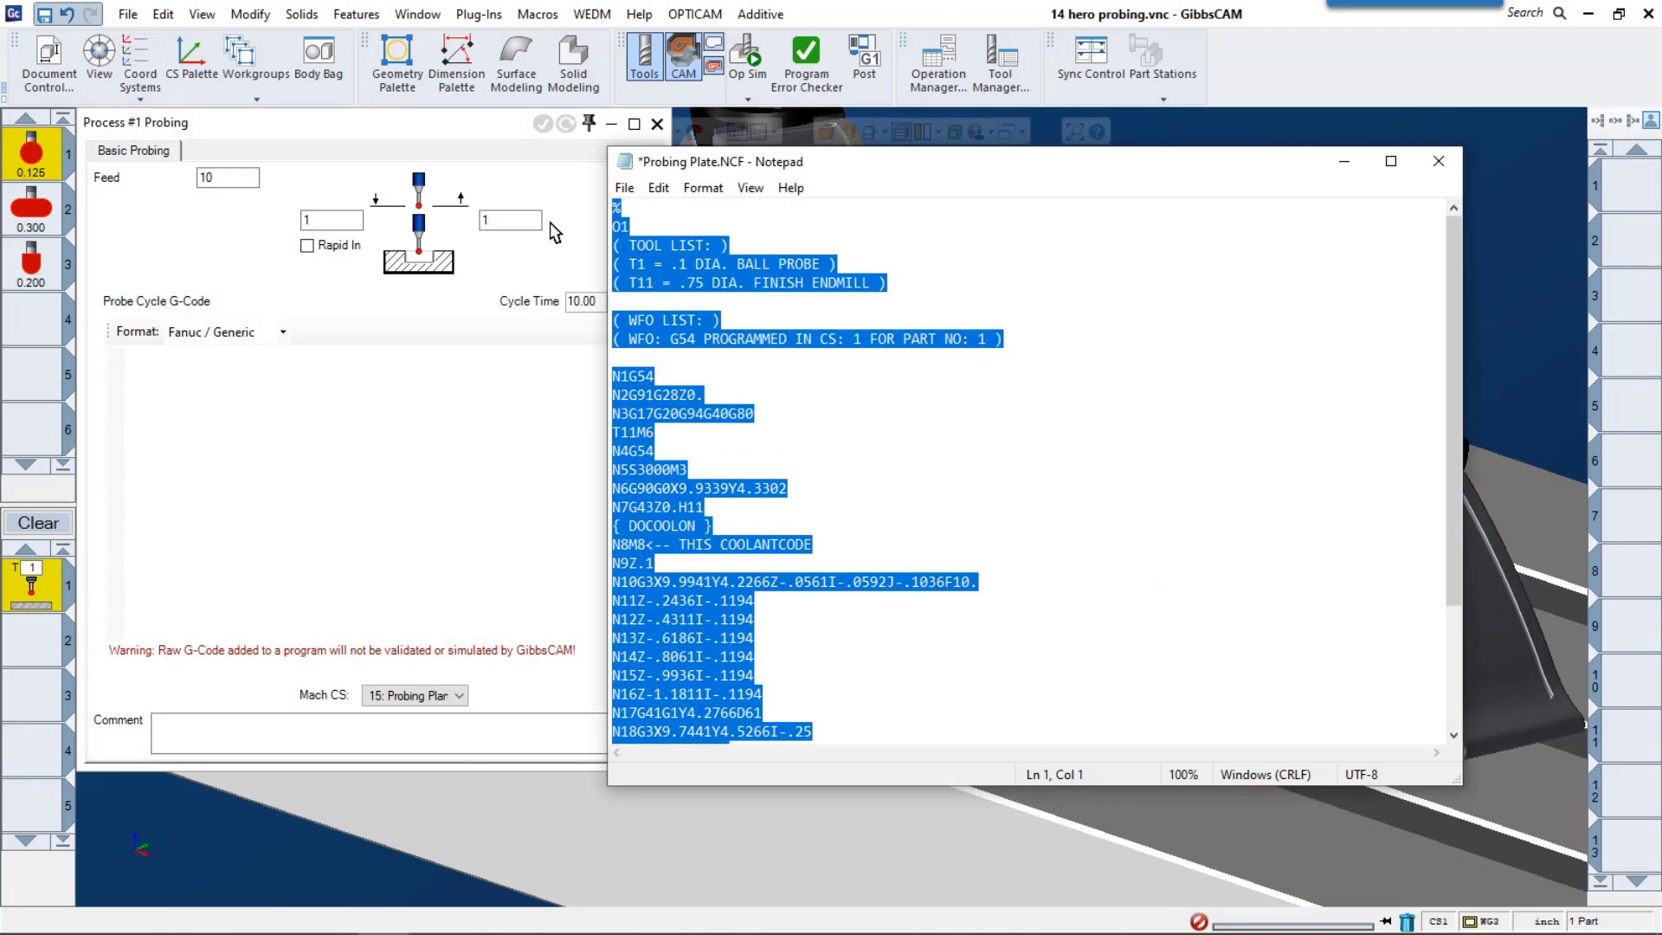
left_click(341, 423)
key("ctrl+v")
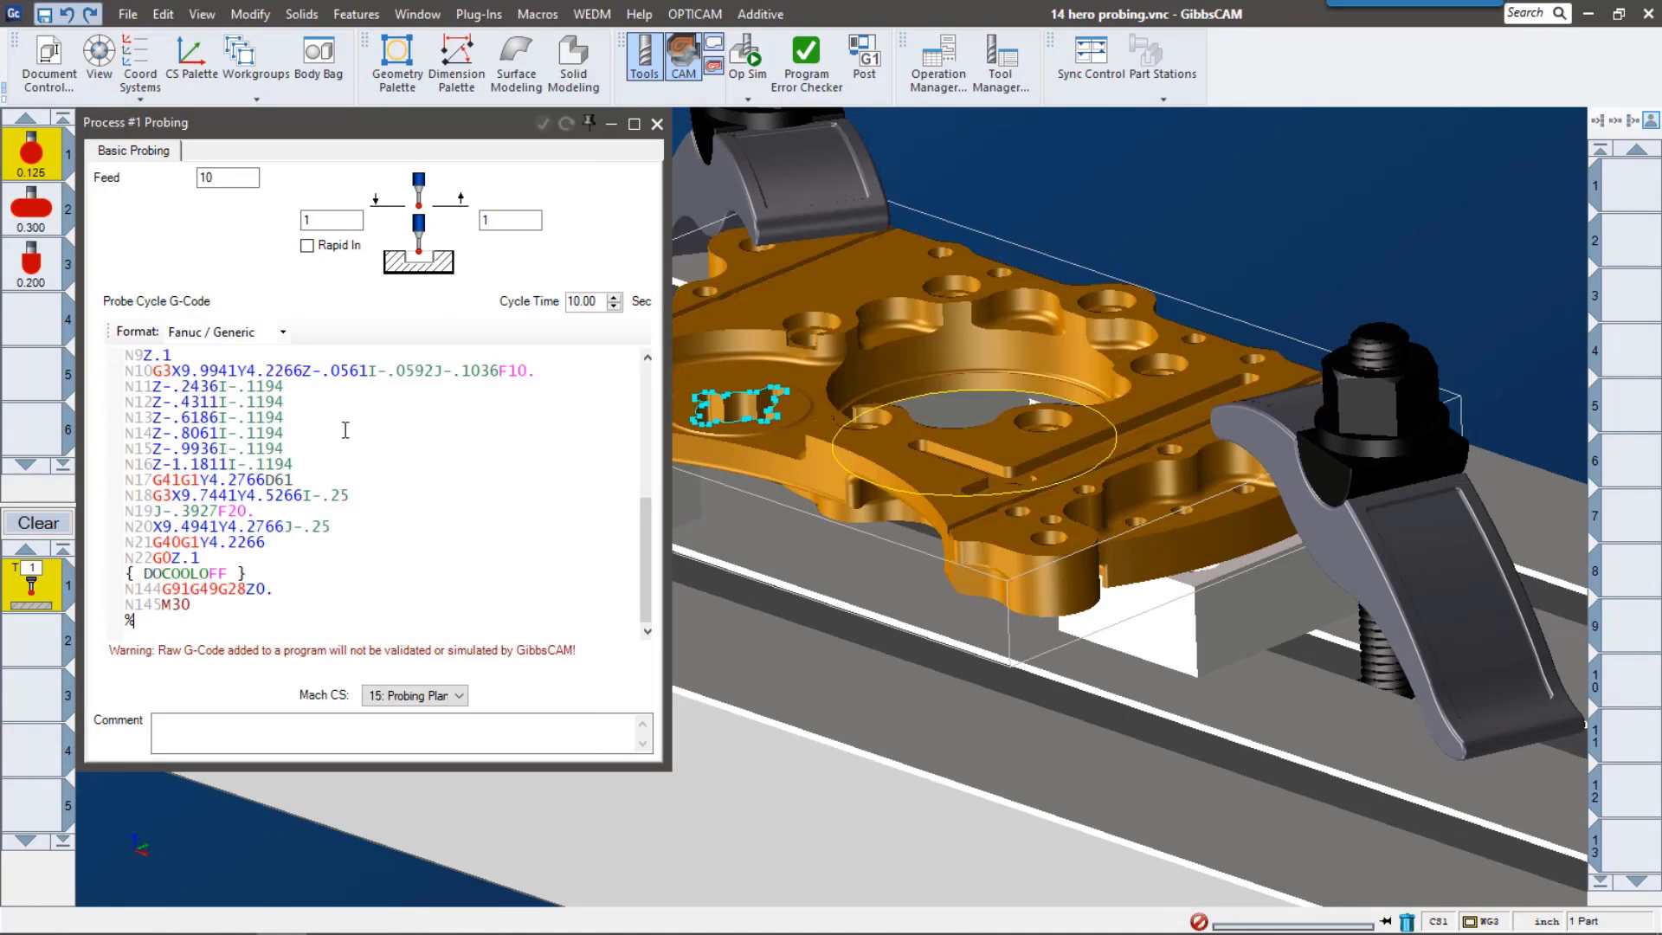
scroll(508, 548, "up", 6)
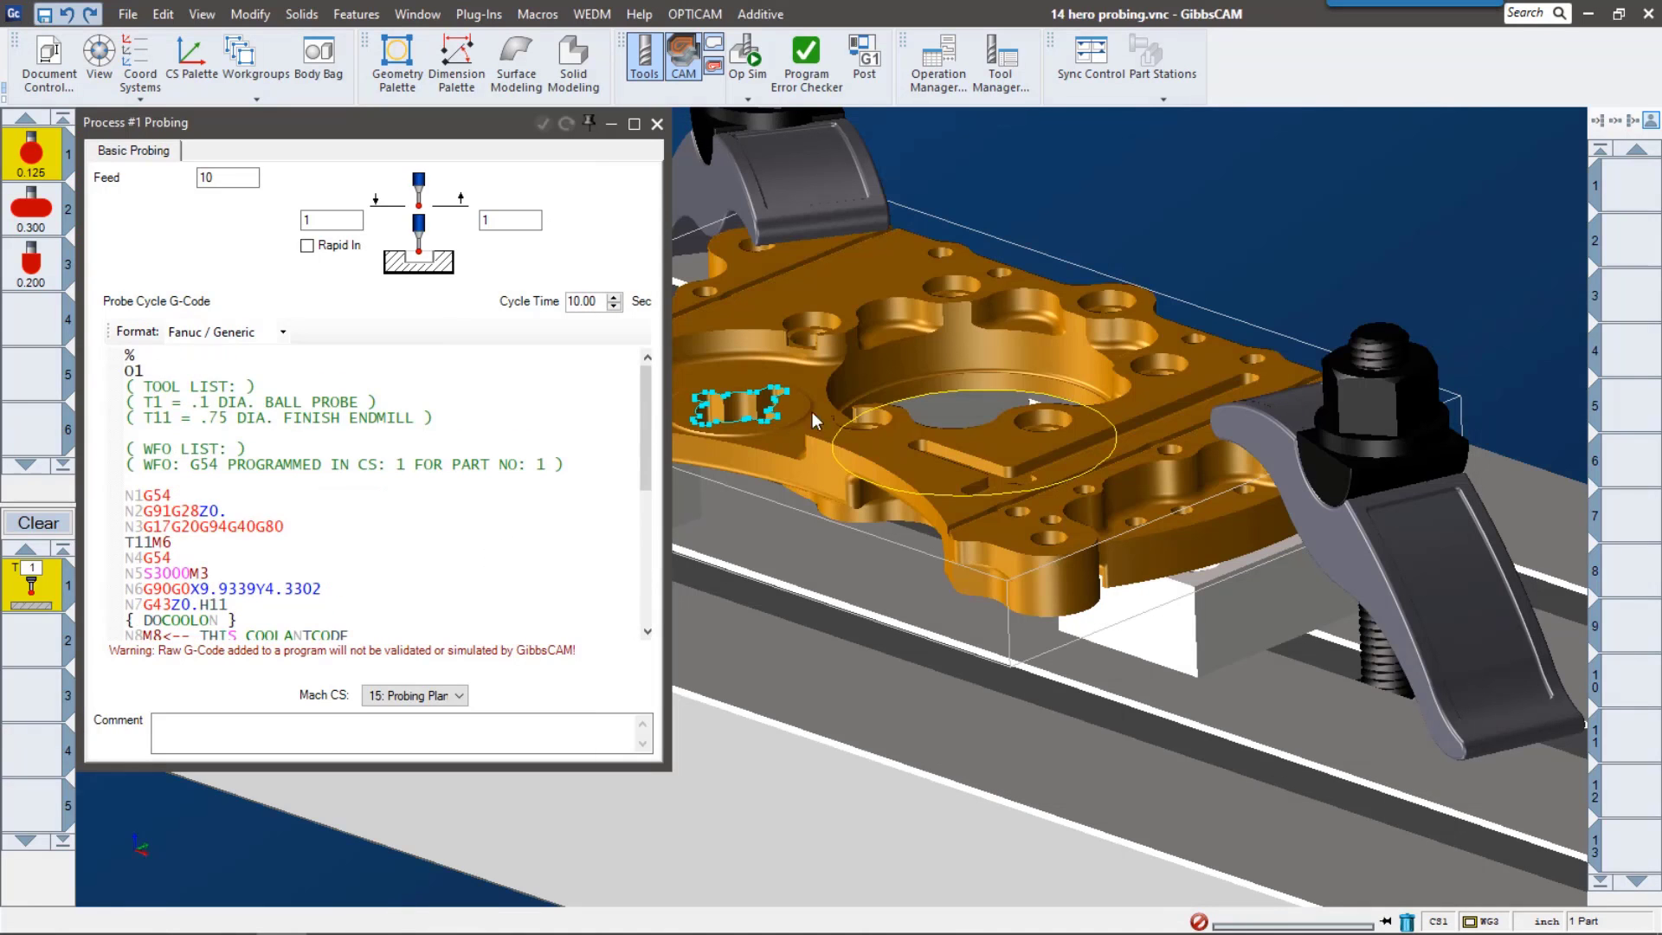
left_click(936, 394)
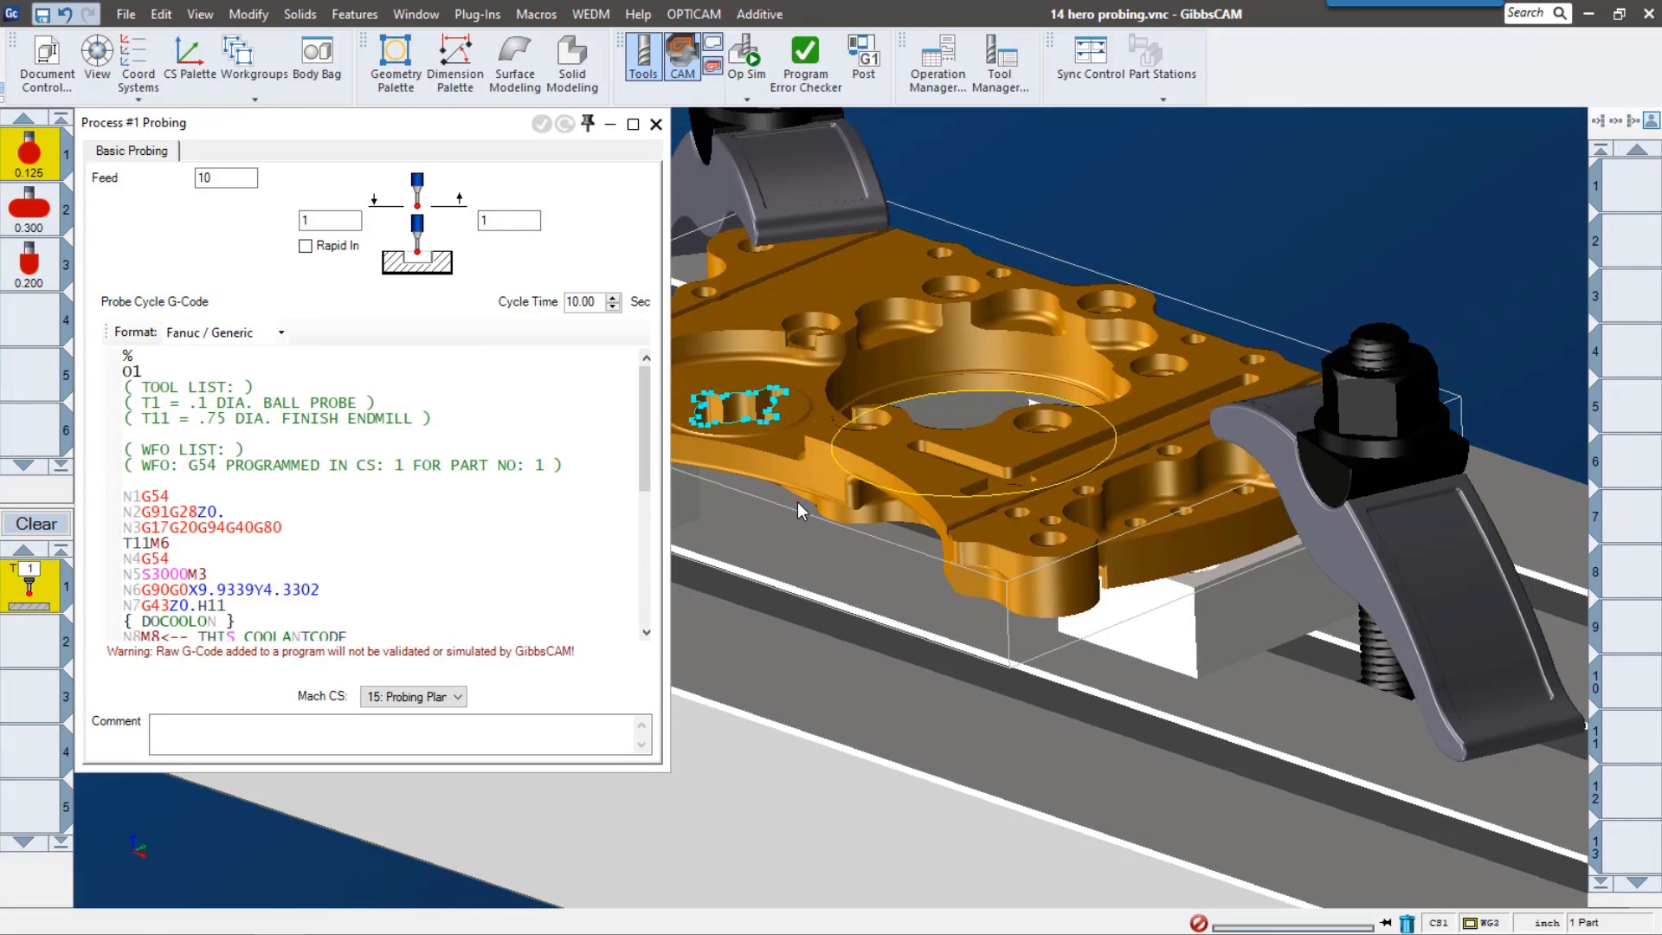
left_click(656, 124)
- Change process 1 from Basic to the Corners probing type
right_click(33, 581)
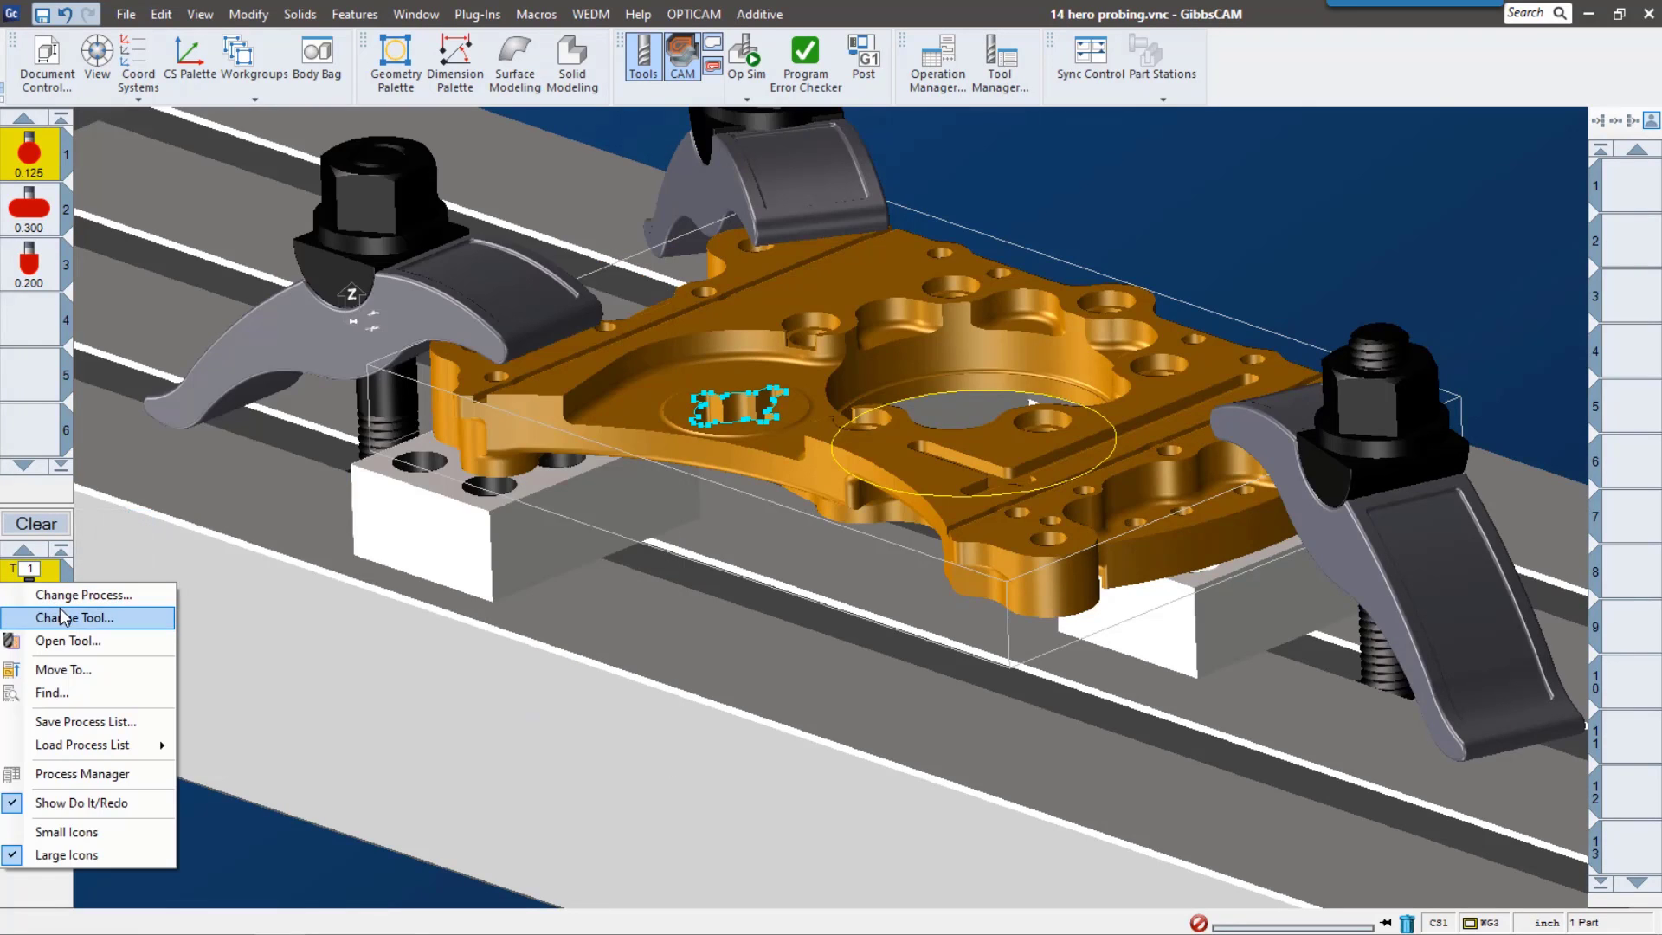
left_click(71, 594)
left_click(198, 483)
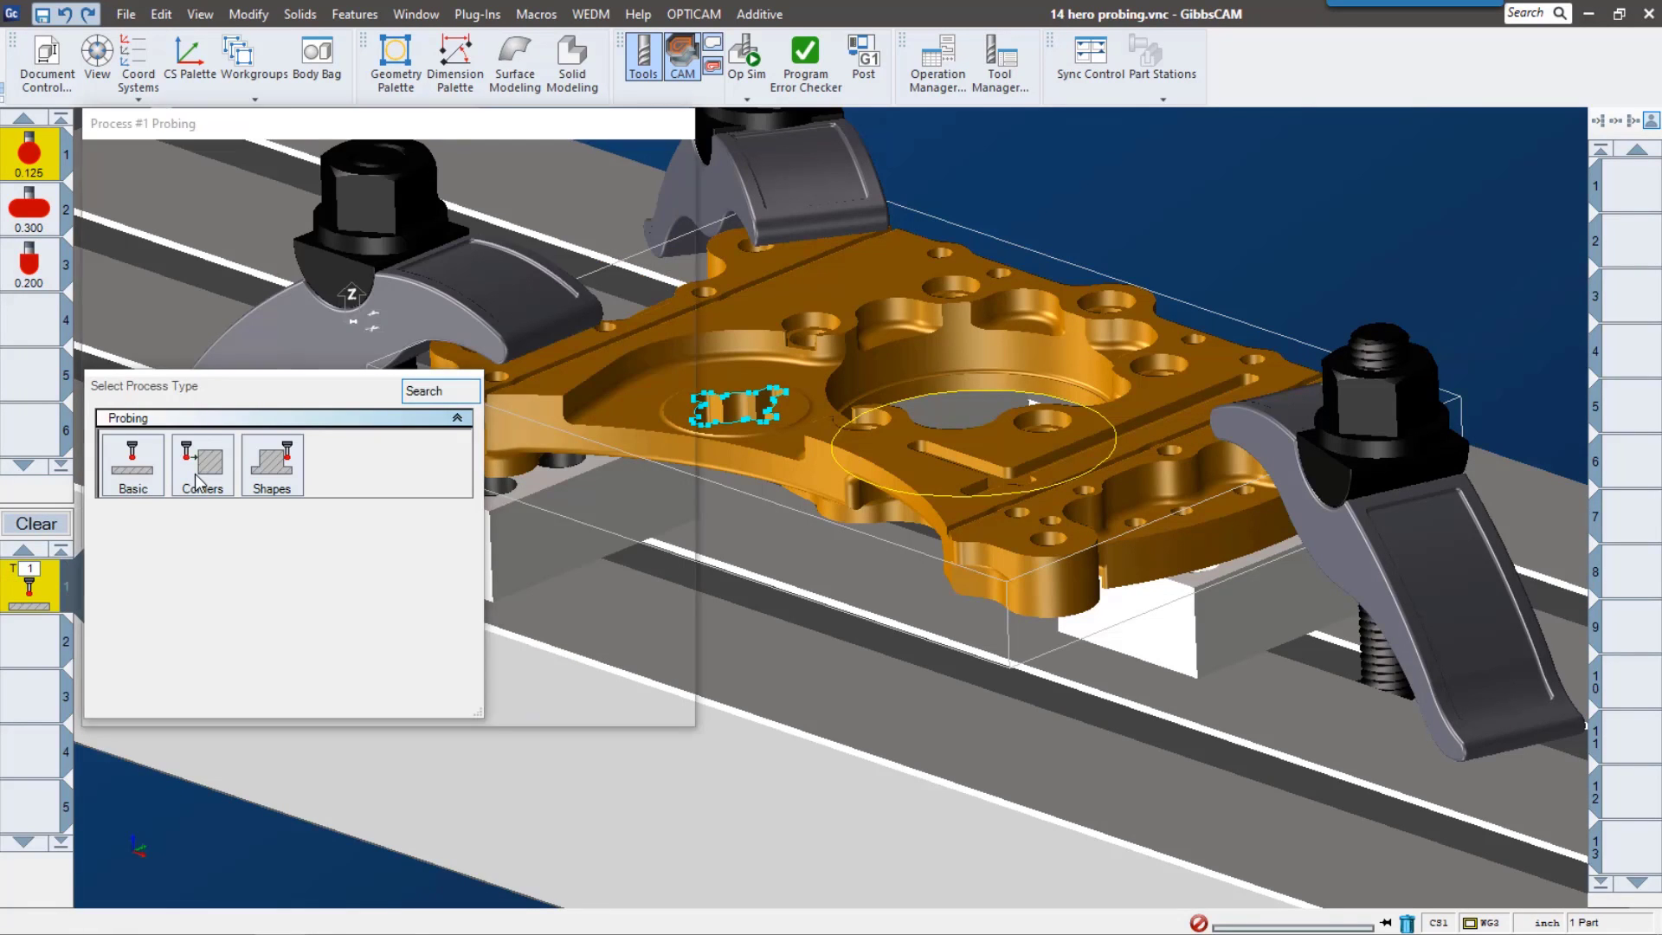
- Set the Outside Corner cycle to probe the stock's lower-right corner, setting Workfixture 1, and generate the operation
left_click(239, 521)
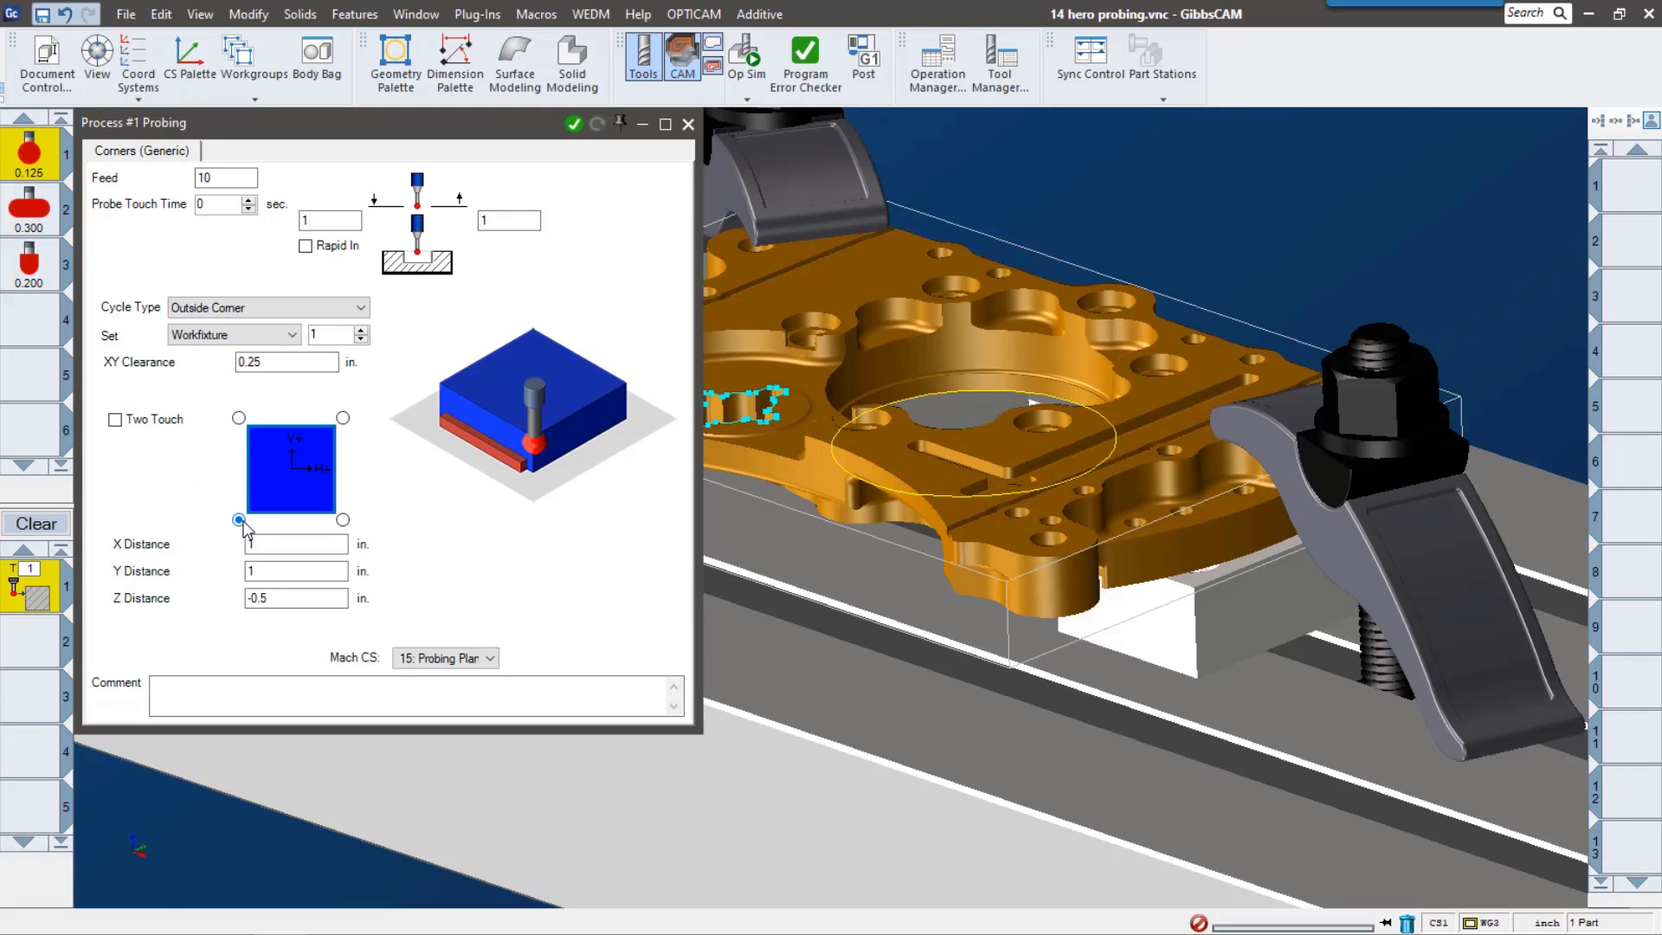
left_click(239, 419)
middle_click_drag(917, 556, 1148, 641)
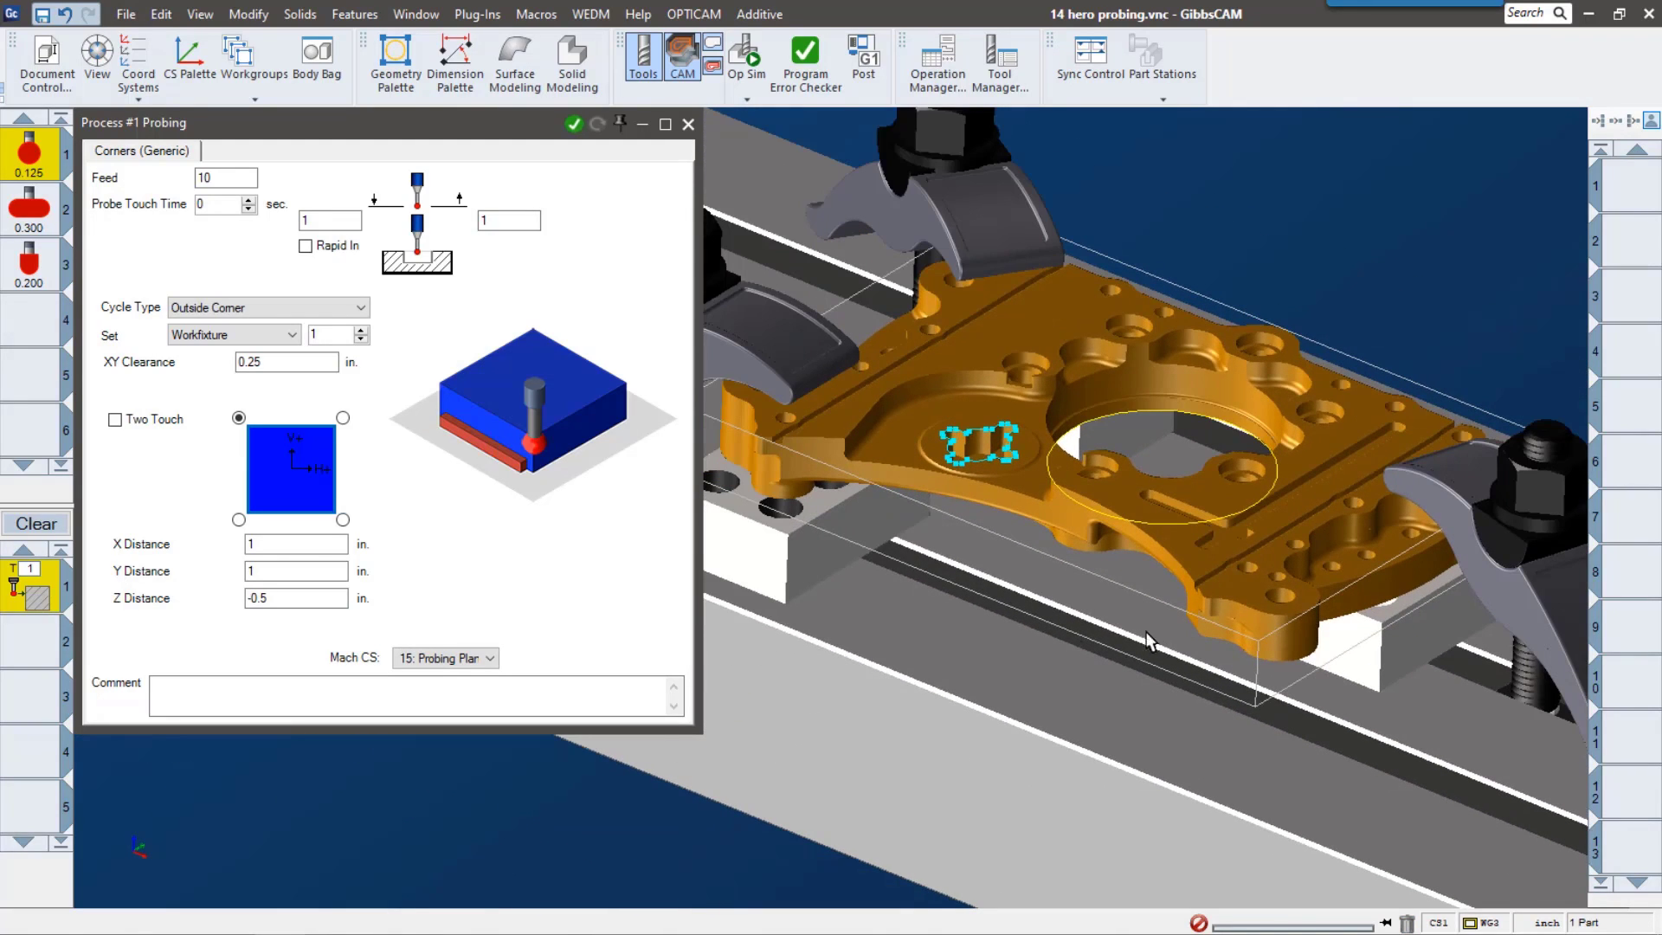
left_click(344, 521)
left_click(292, 337)
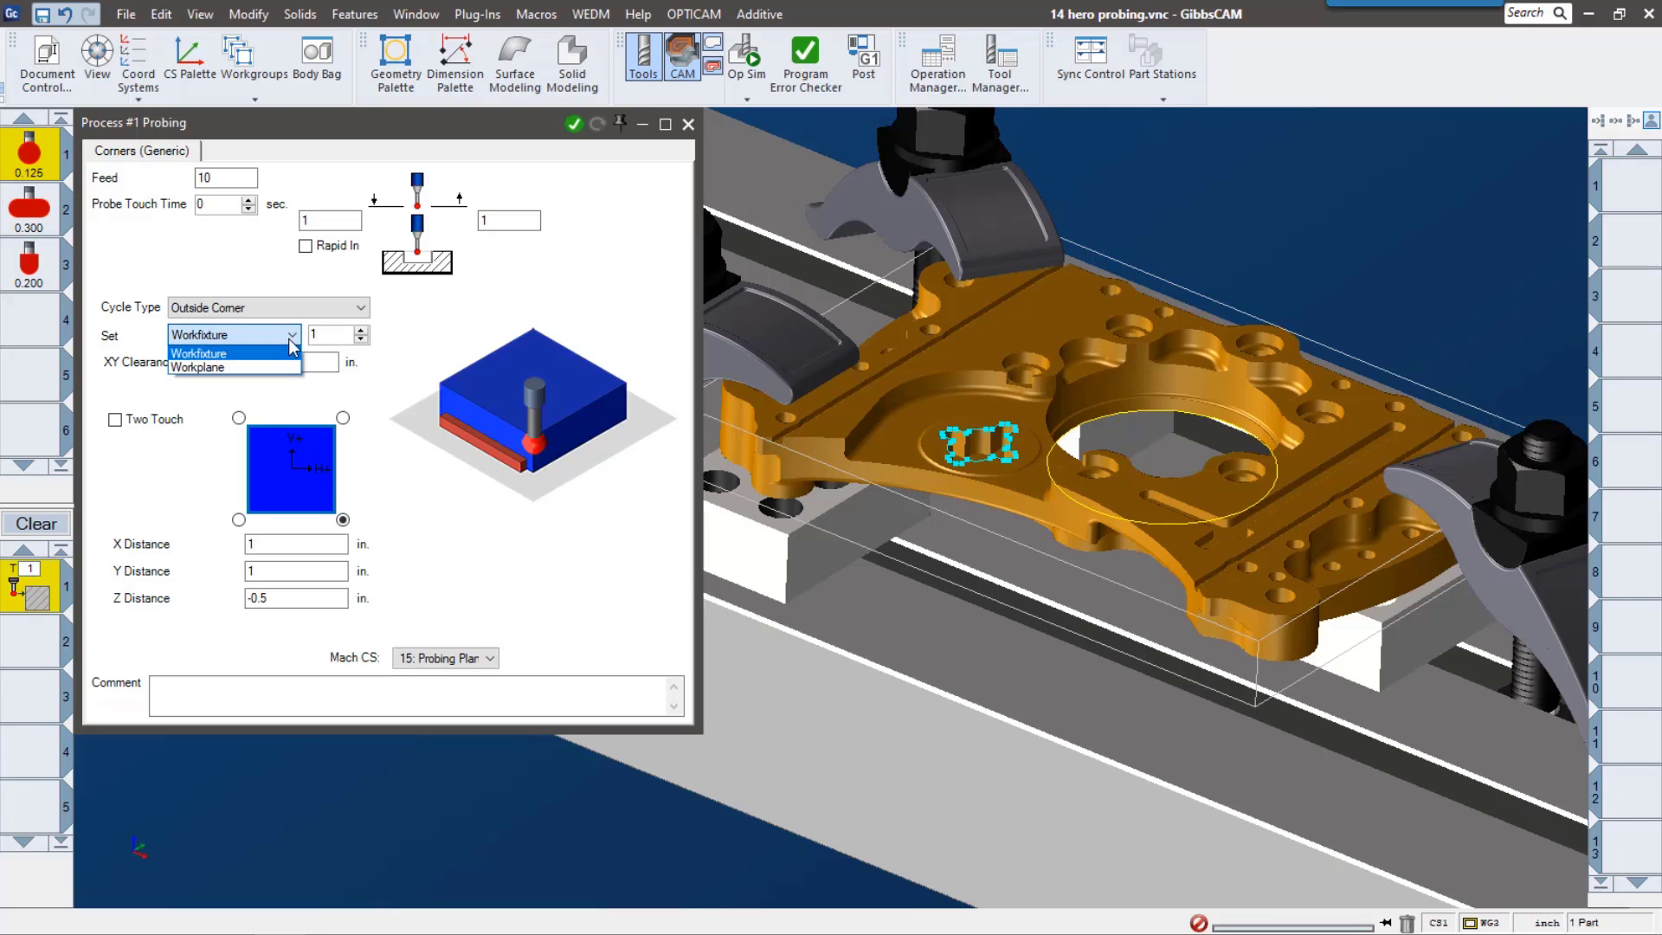
left_click(281, 353)
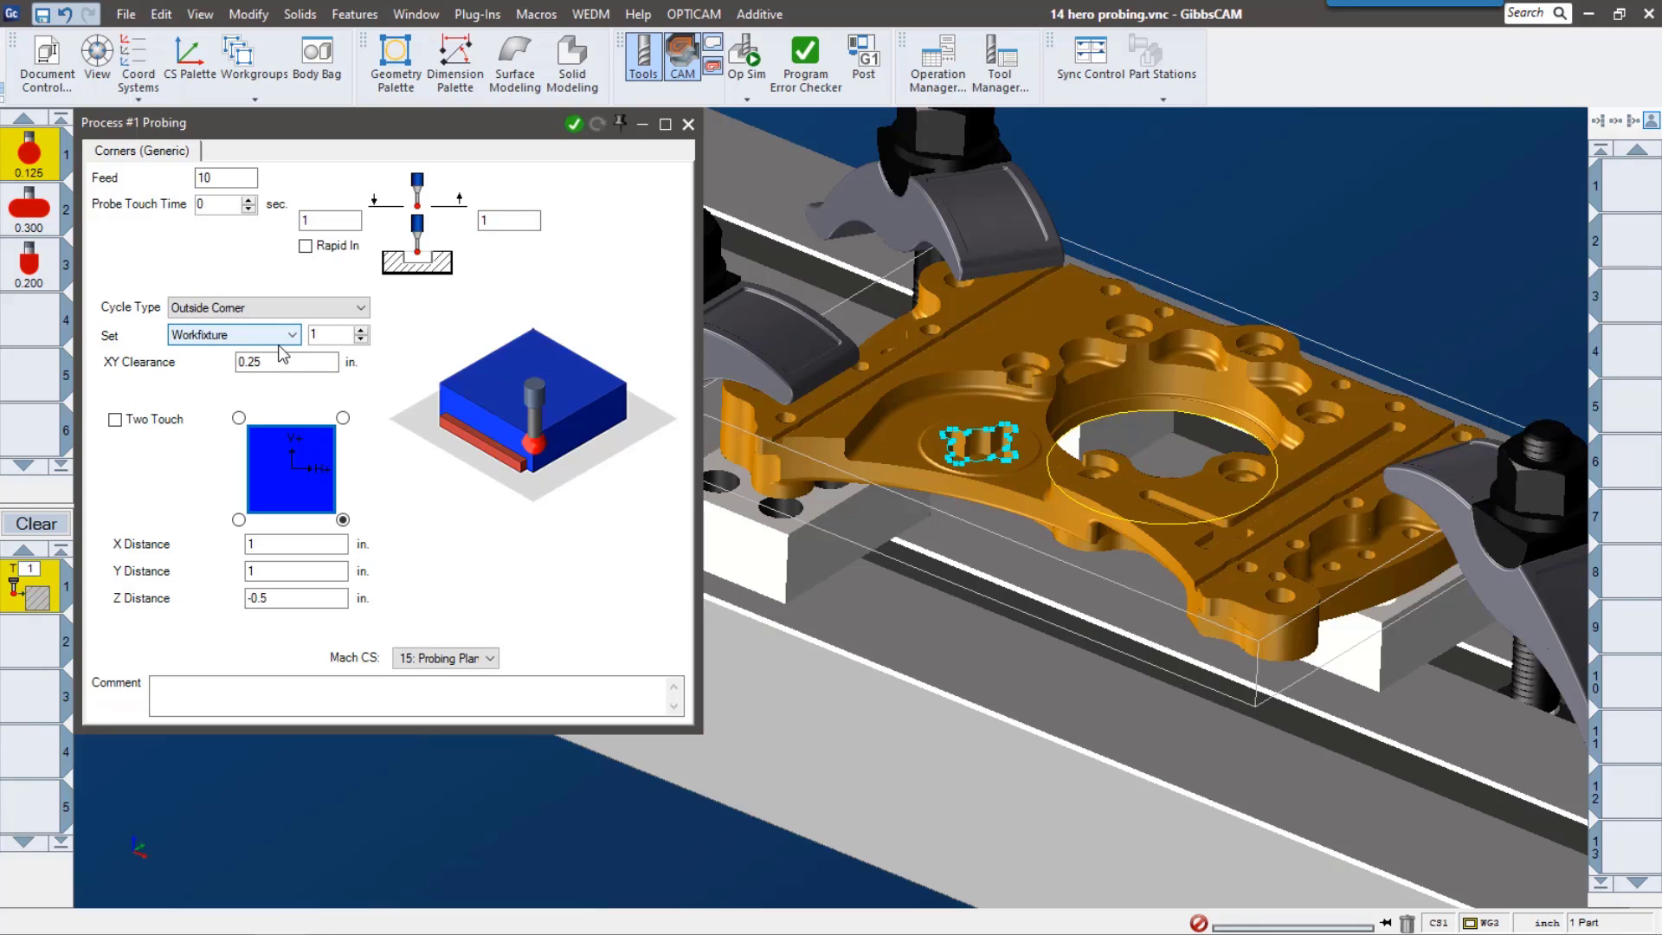
left_click(572, 125)
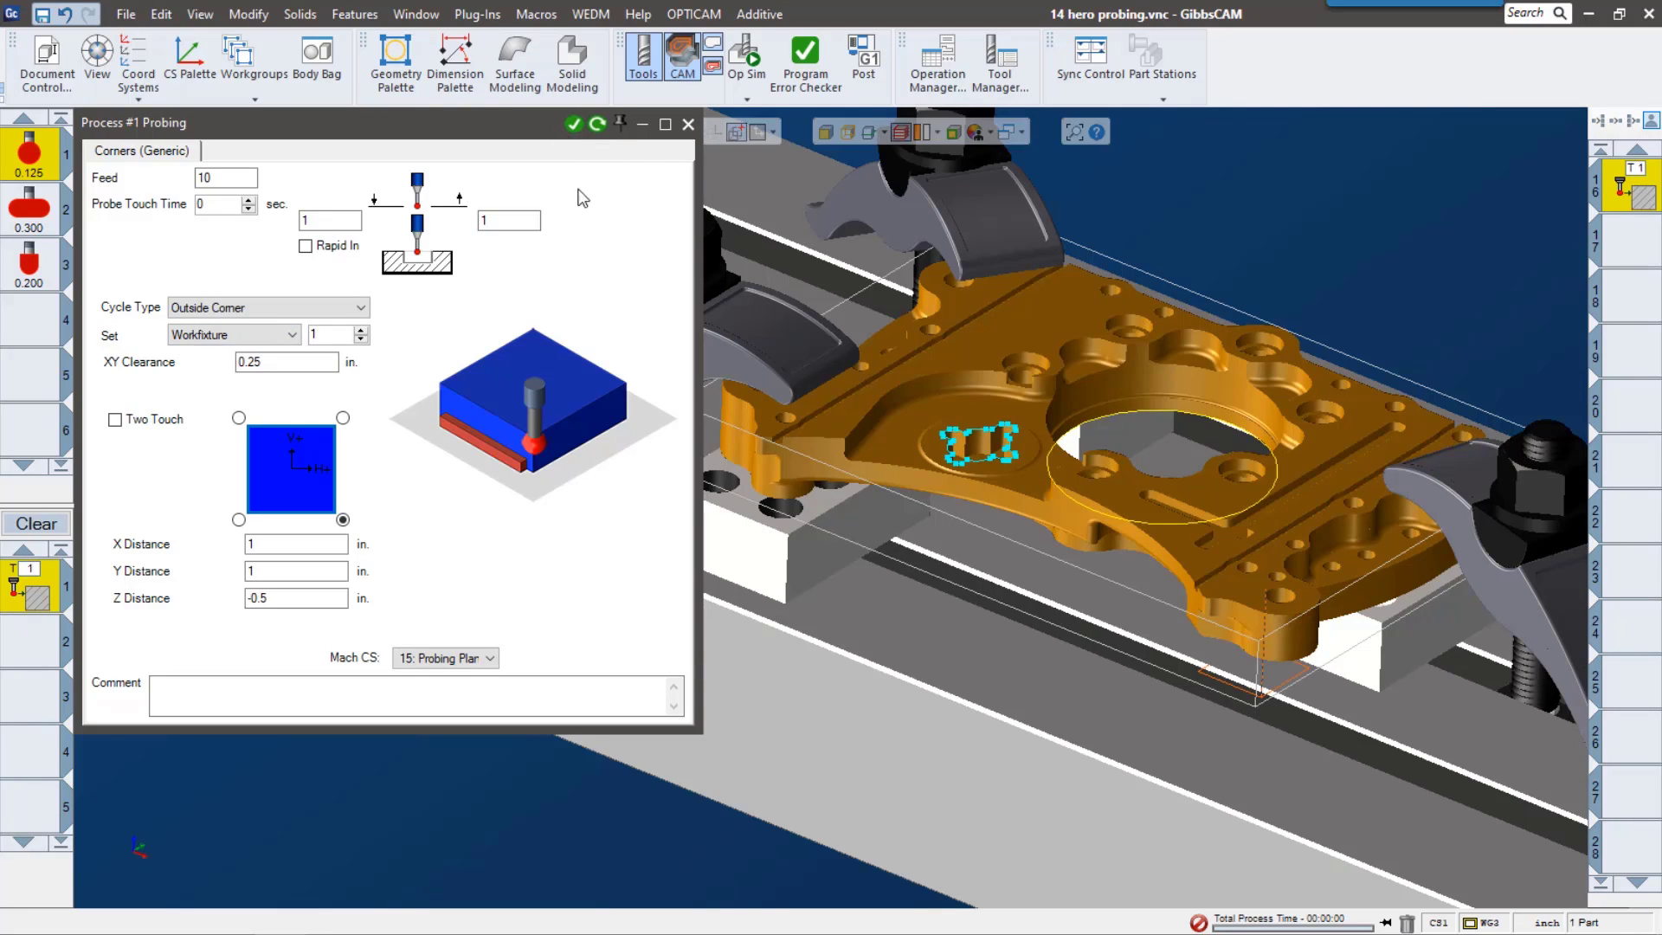
- Play the Op Sim rendering of the outside corner probing operation
scroll(1341, 695, "up", 2)
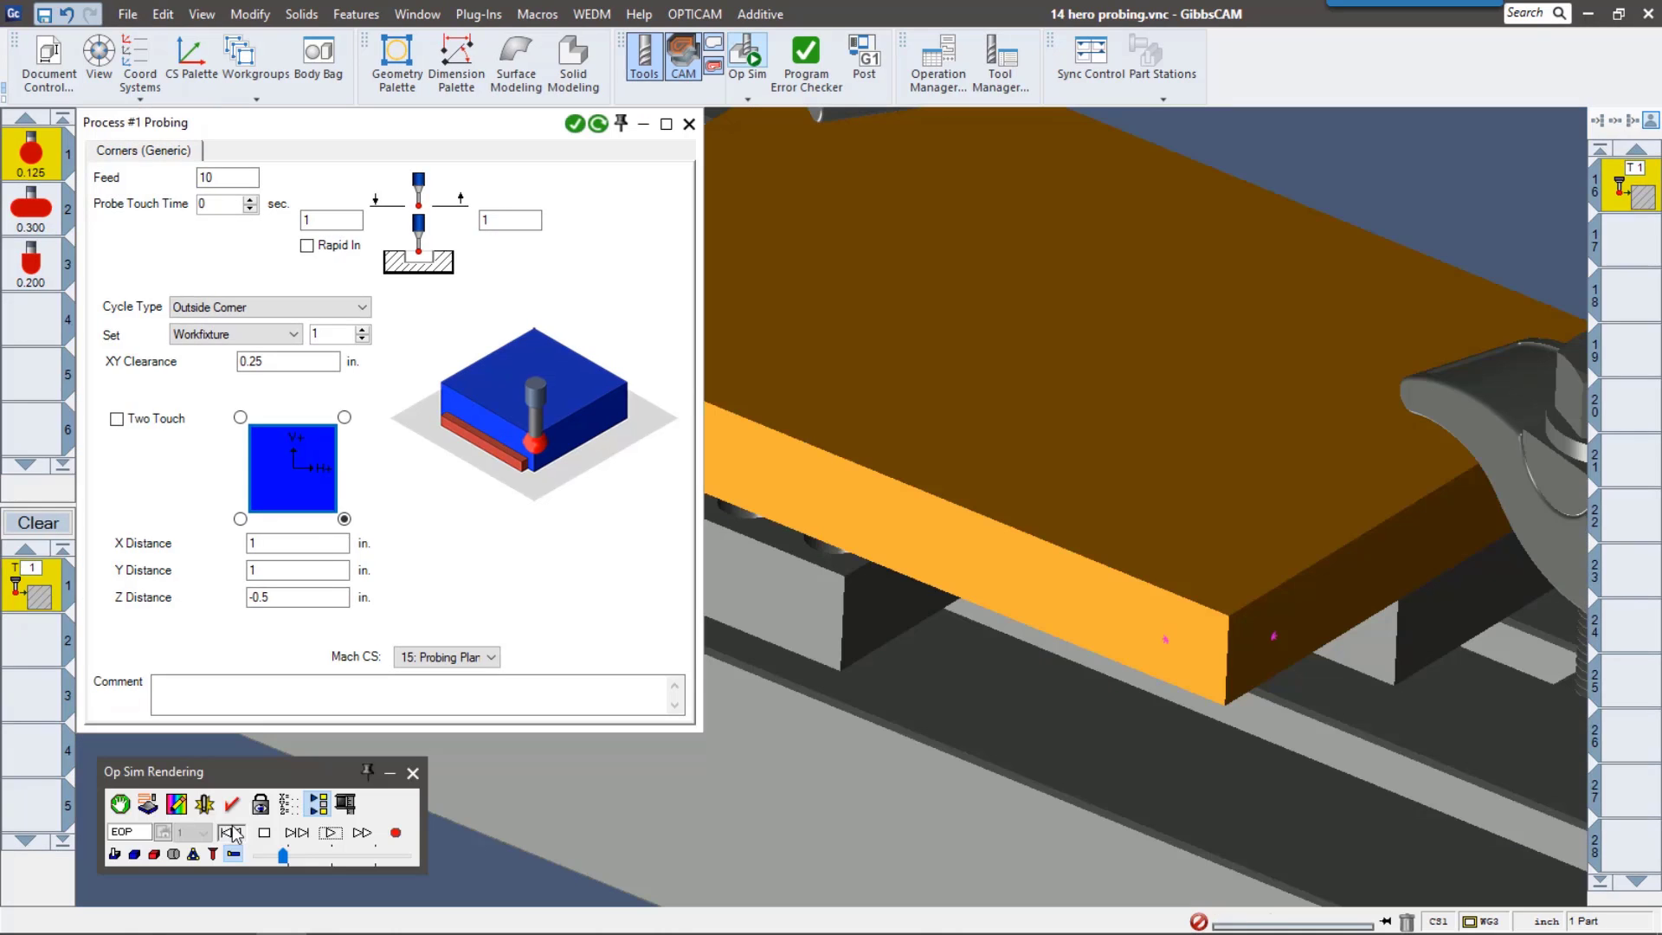
left_click(331, 832)
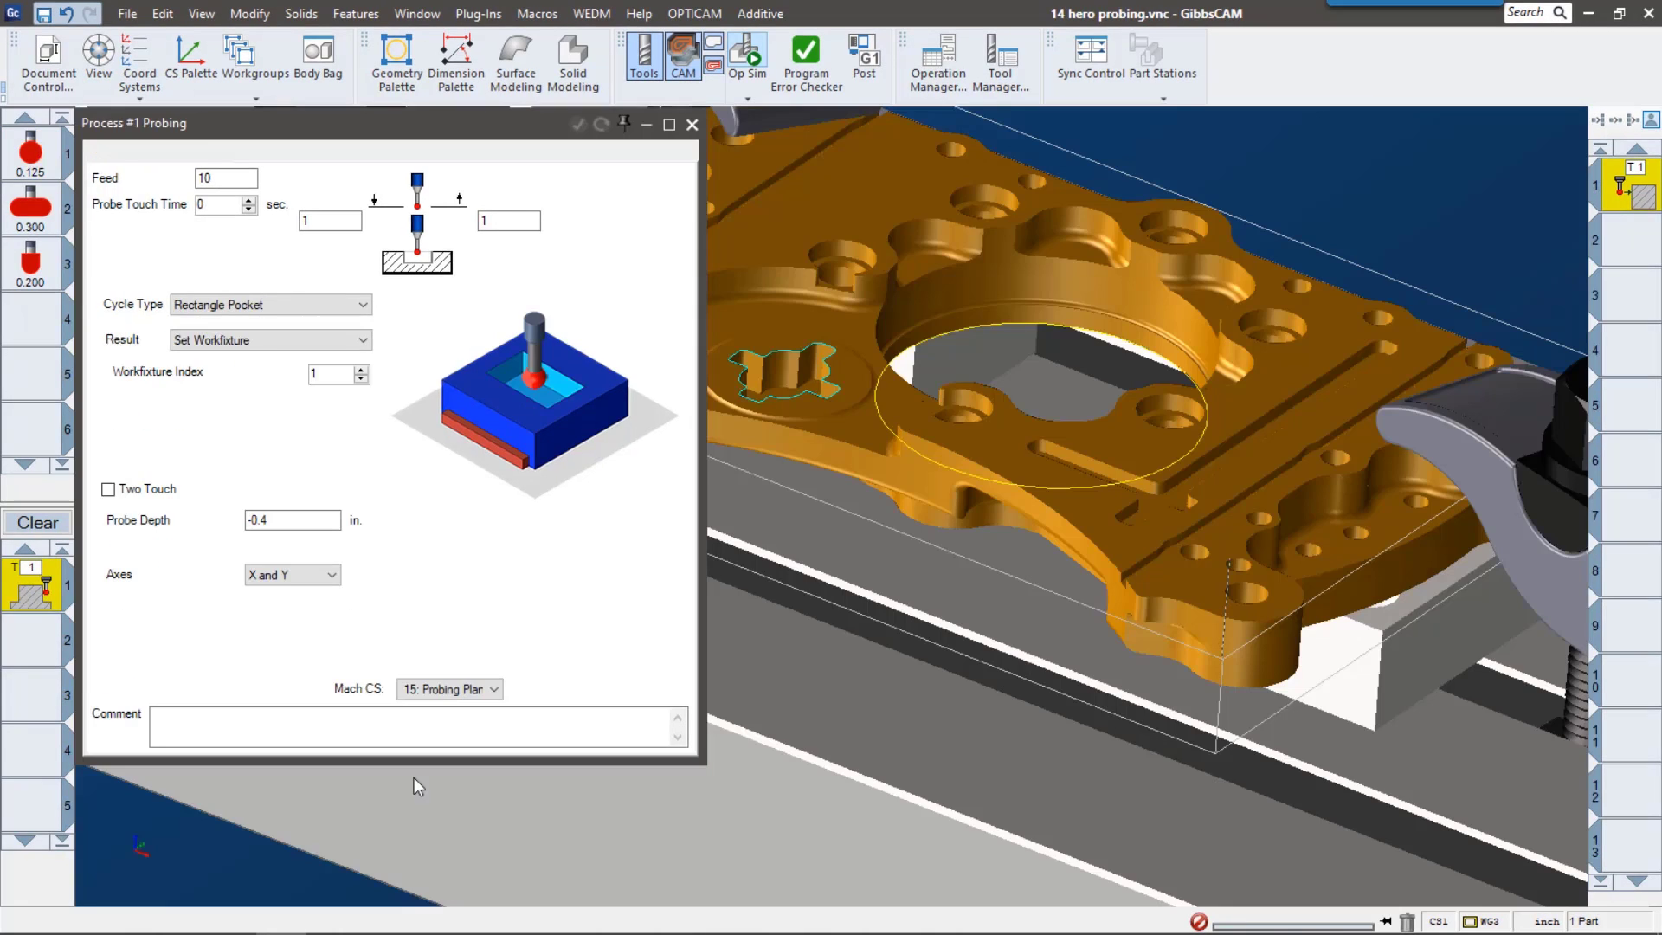
- Change process 1 to the Shapes probing type
right_click(35, 592)
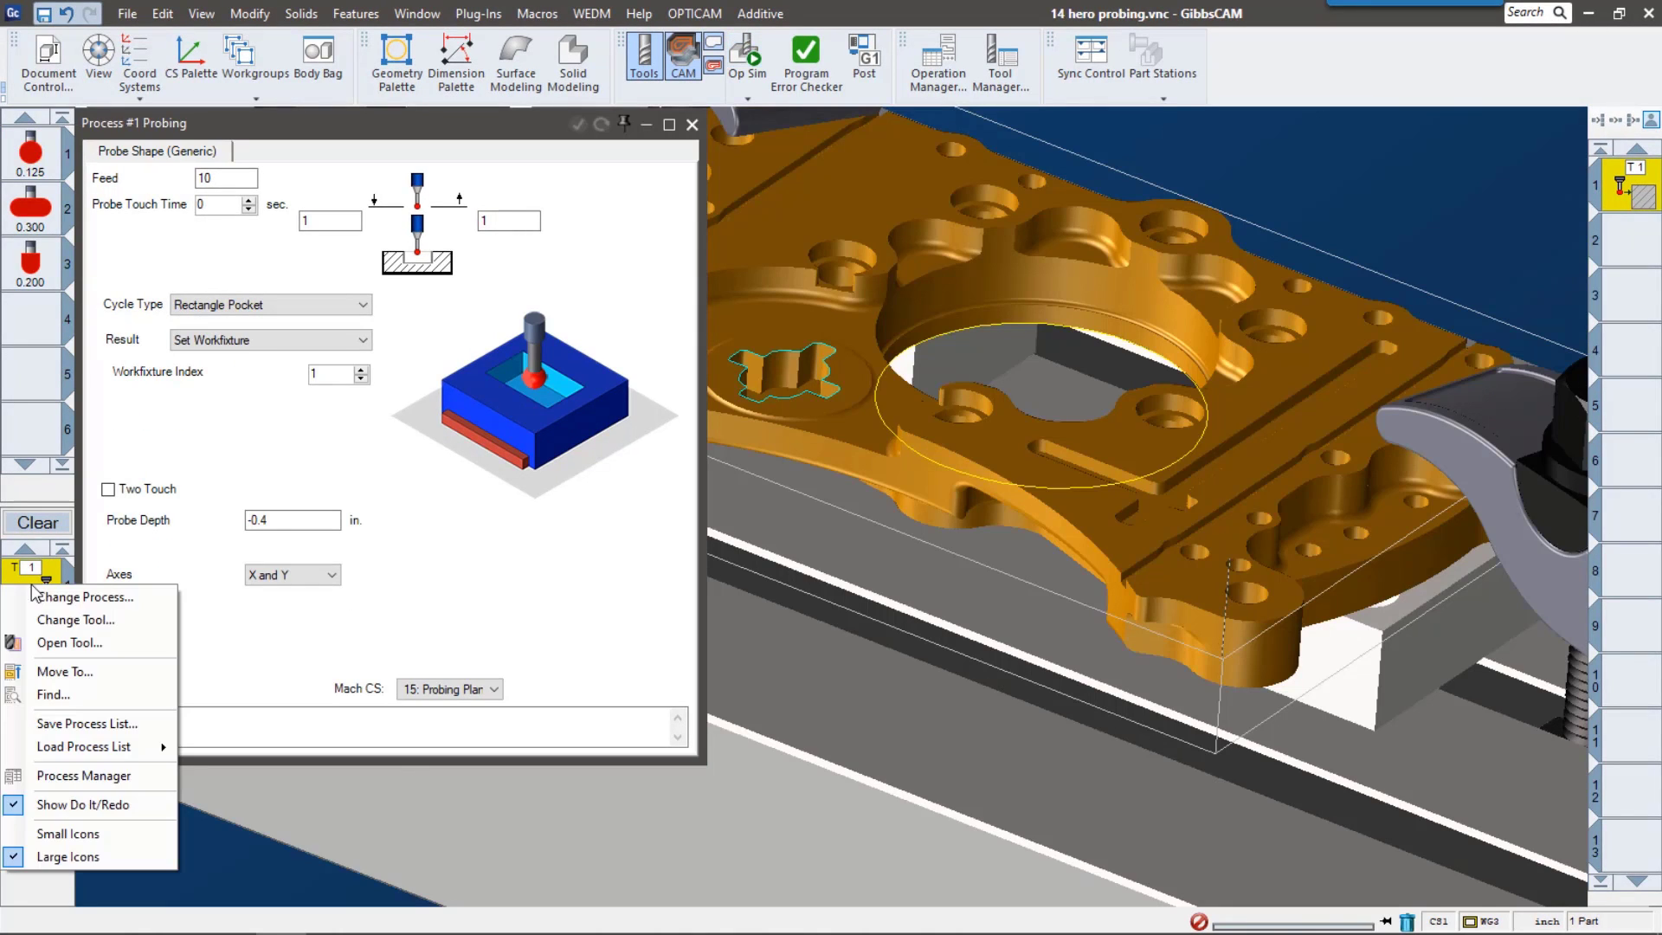
left_click(47, 597)
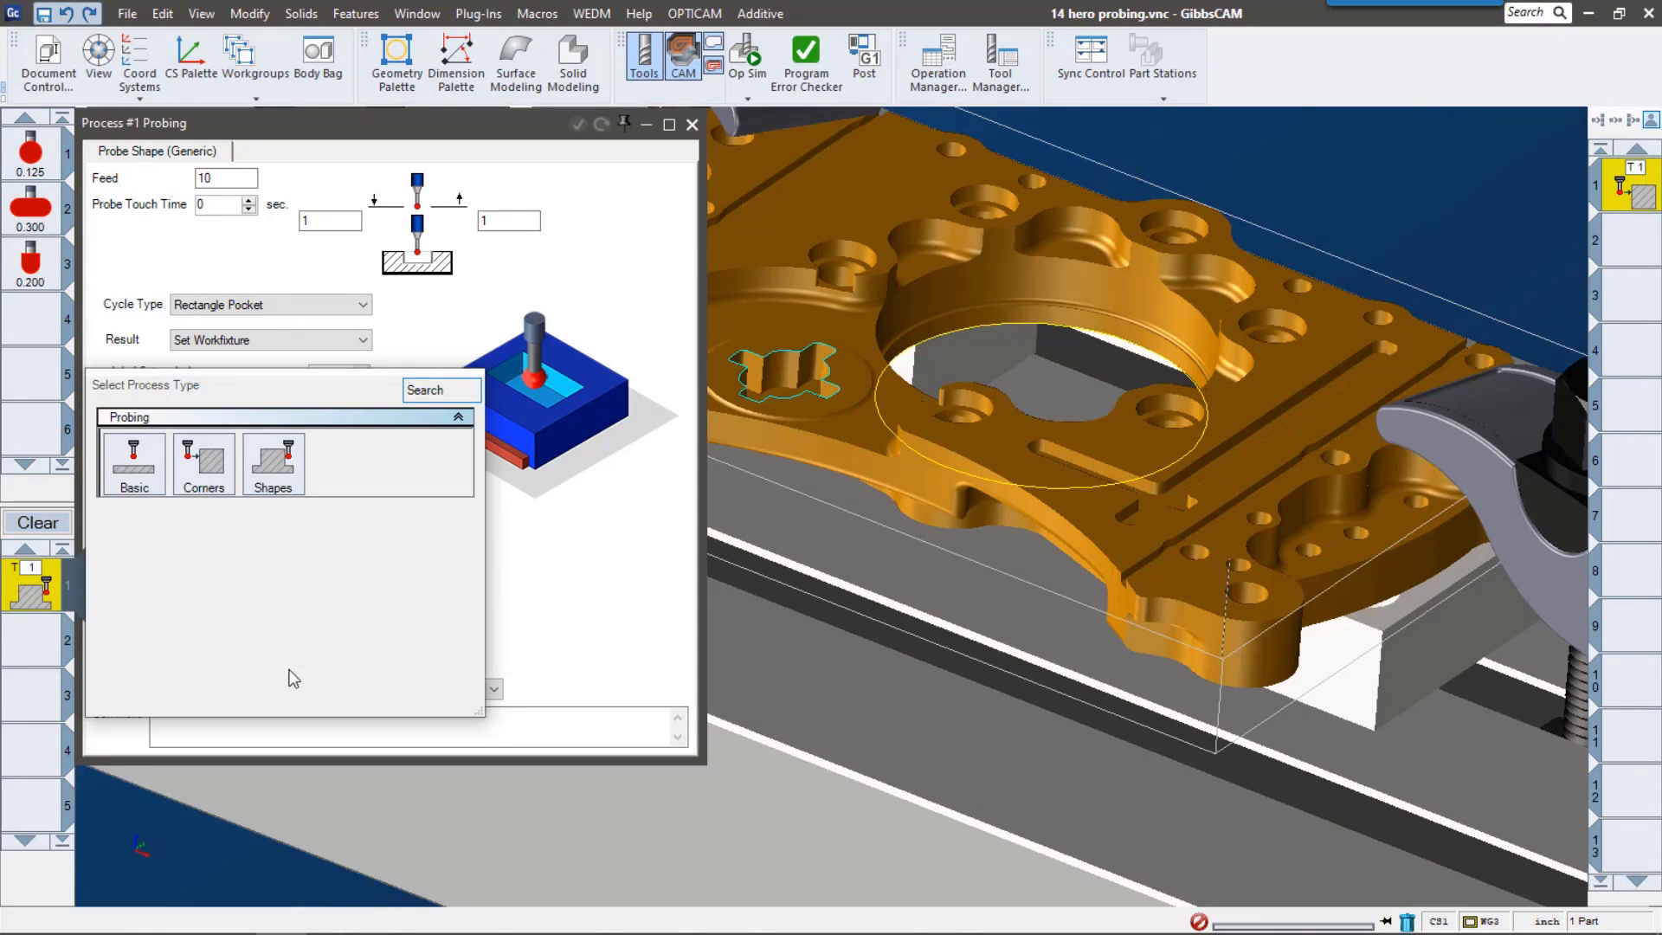
left_click(267, 465)
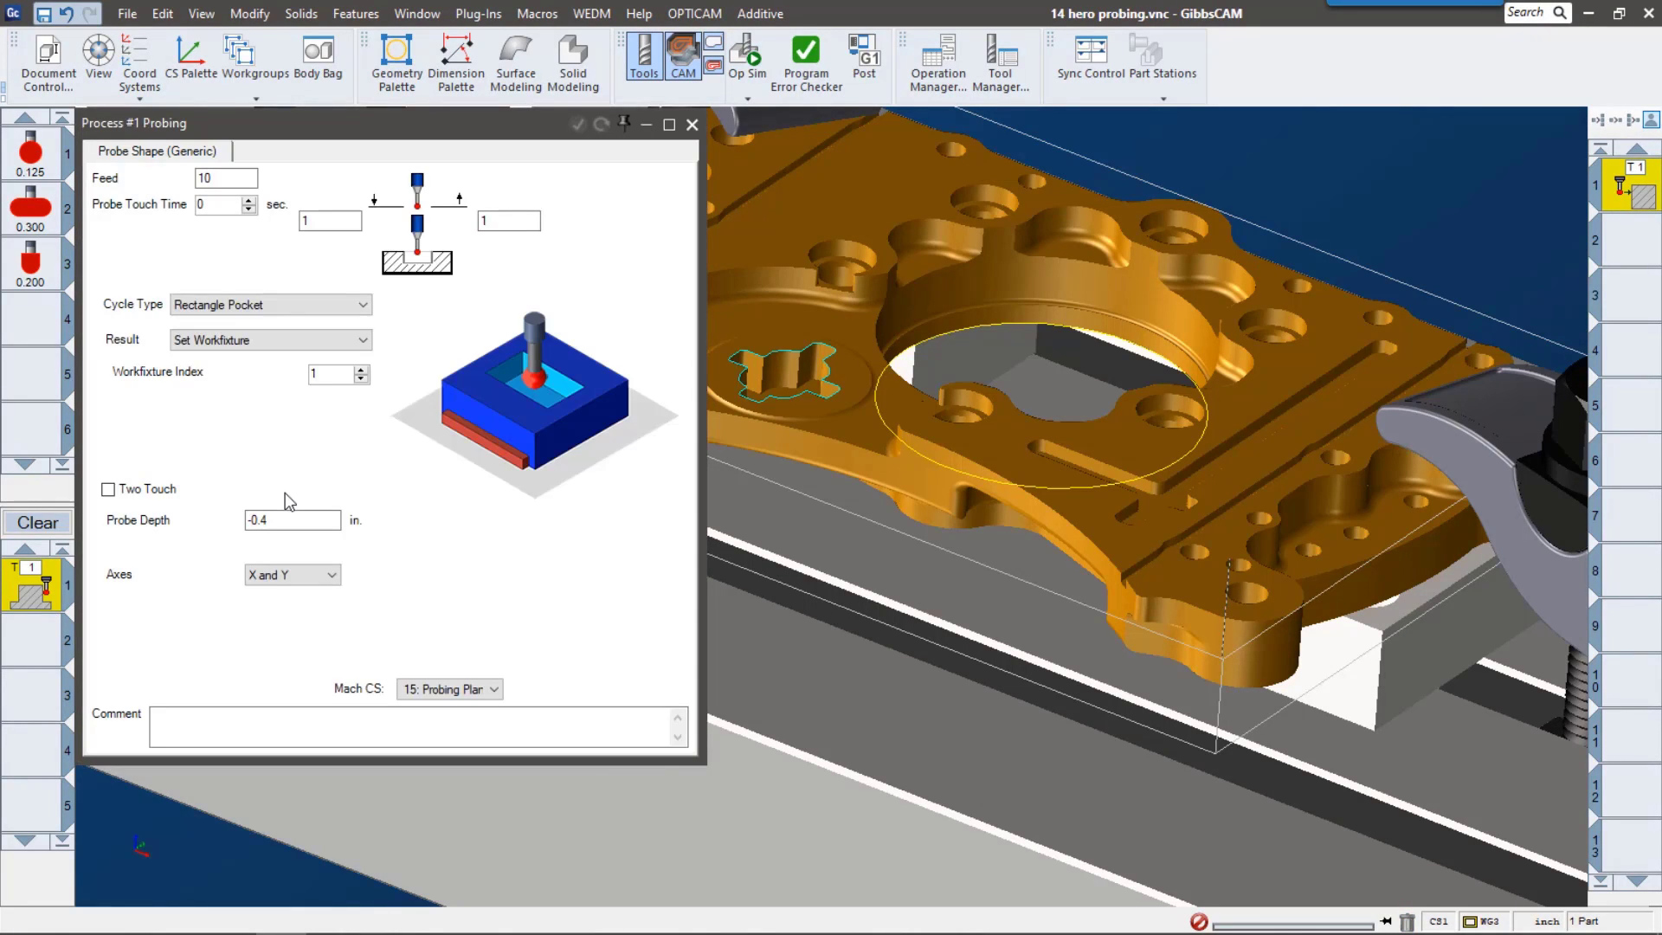
- Set the shape probing cycle to Single Surface with Set Workfixture as the result
left_click(327, 304)
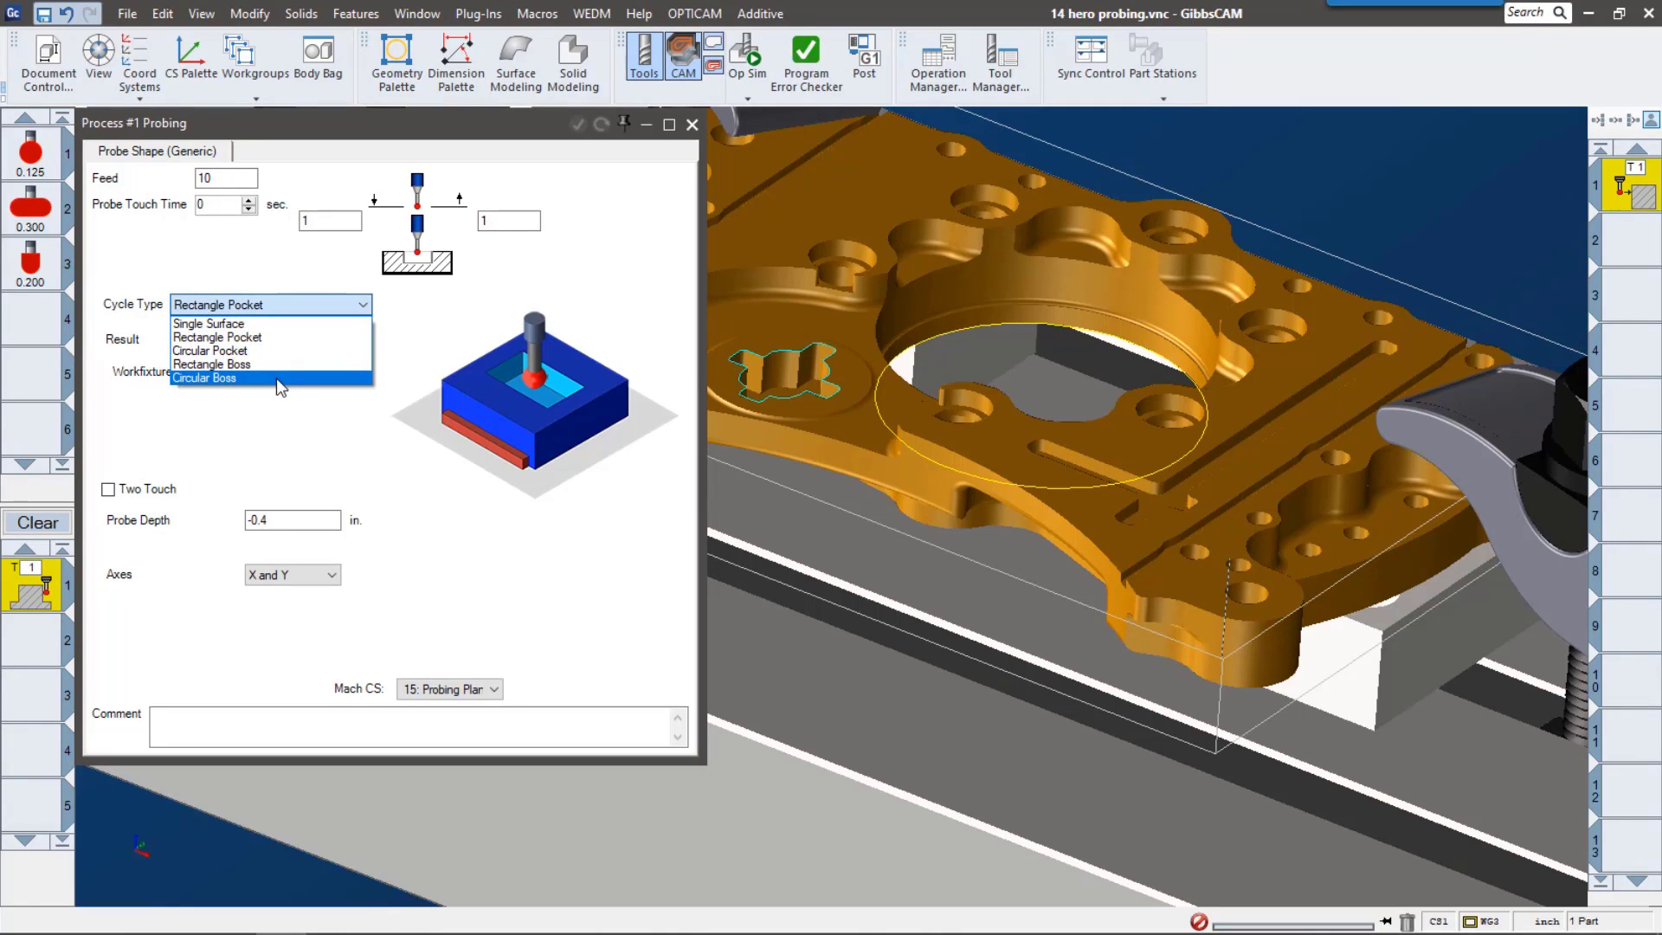
left_click(281, 324)
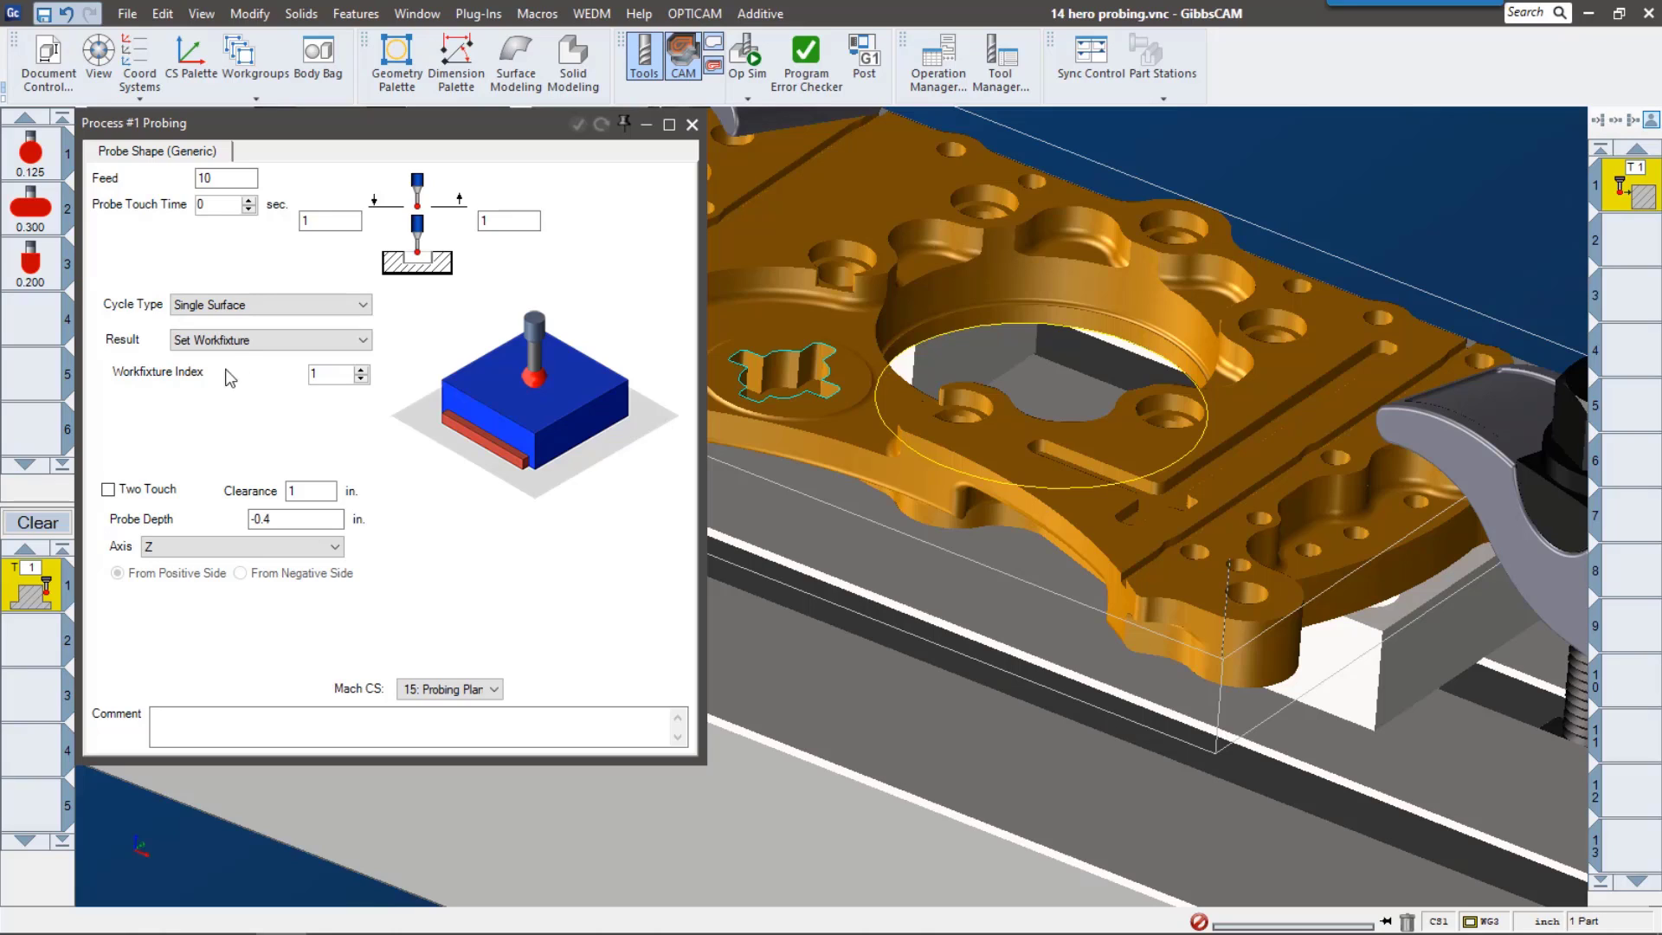
left_click(244, 345)
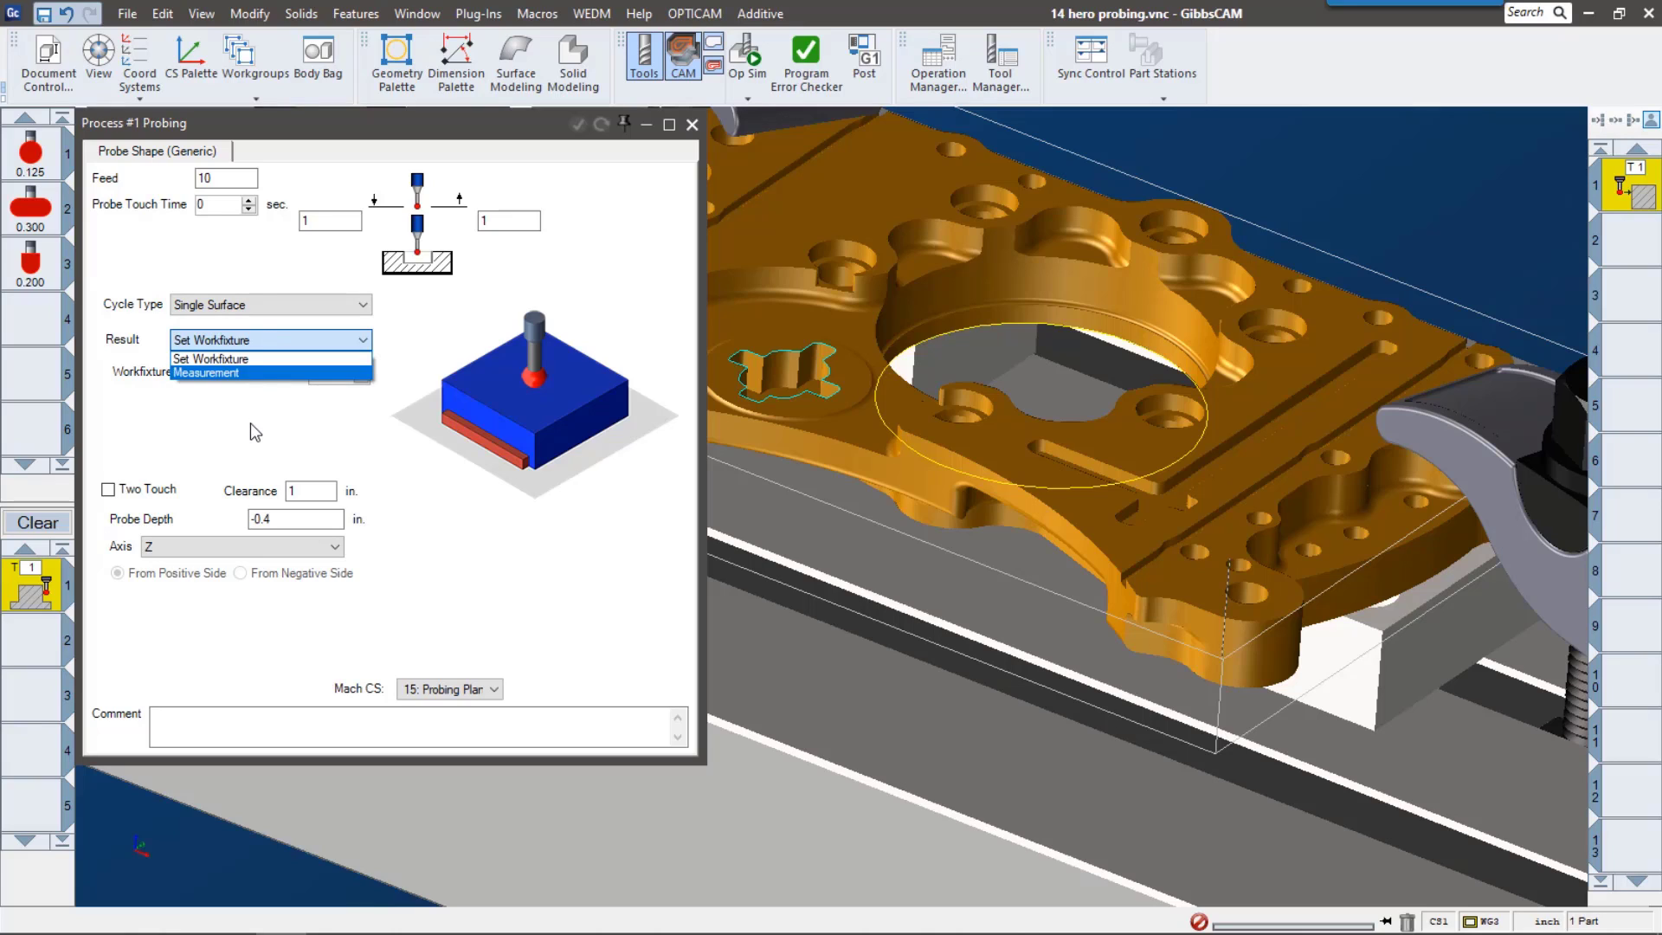
left_click(229, 358)
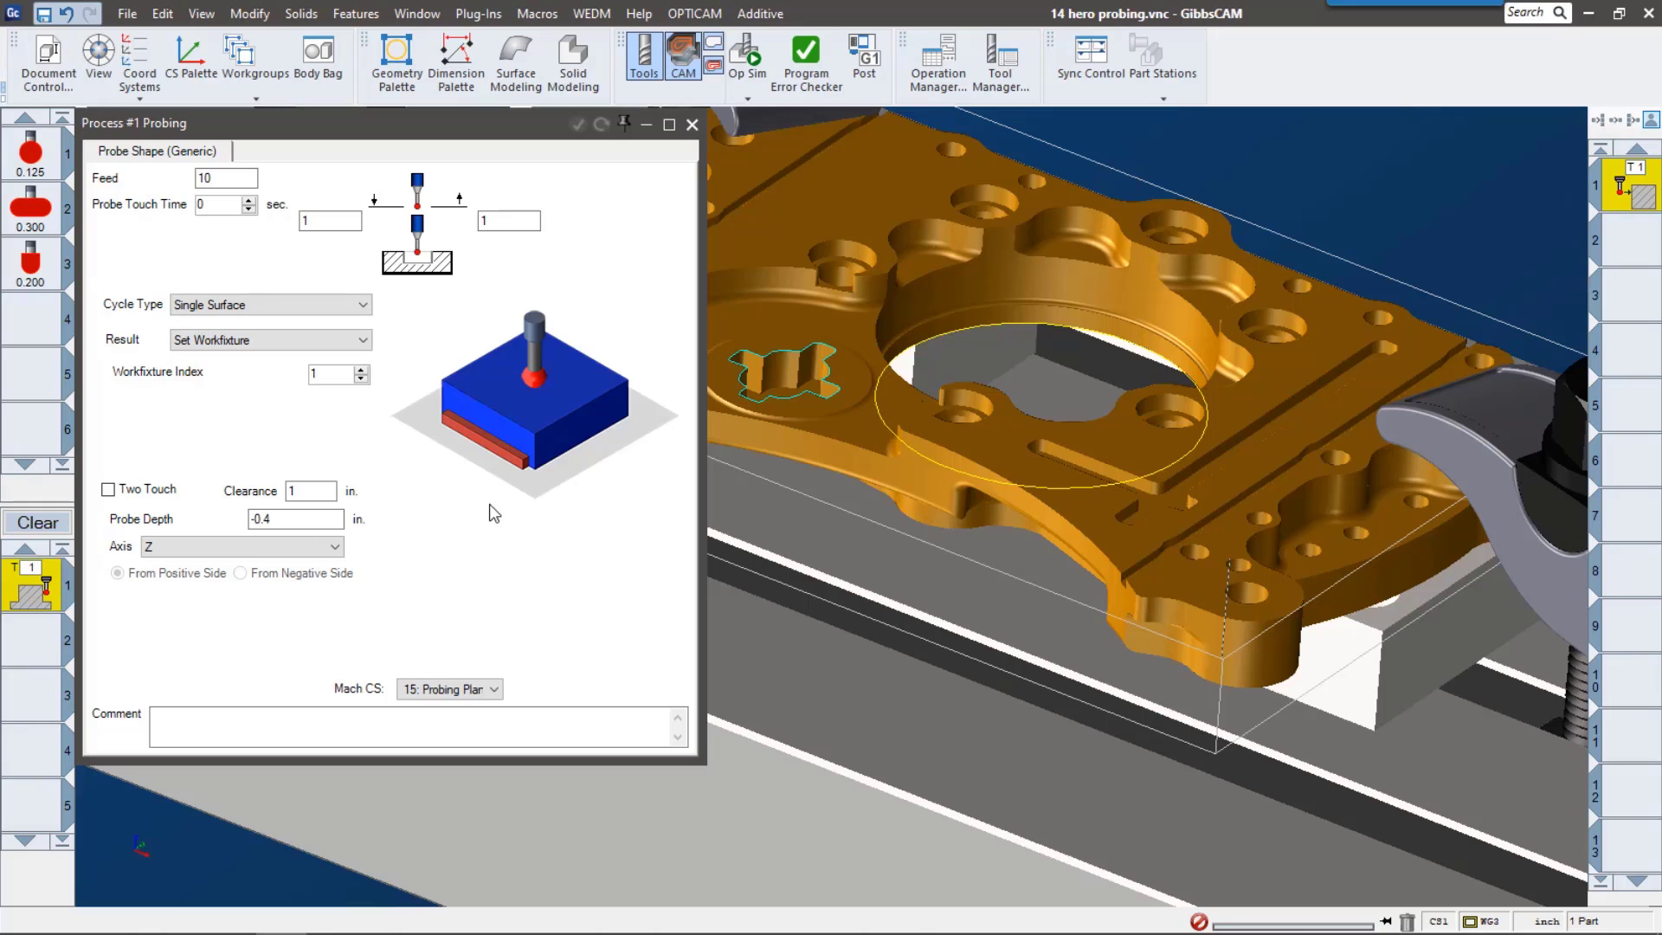
- Select the small notched pocket's contour and generate a Rectangle Pocket probing operation with axes X and Y
left_click(782, 353)
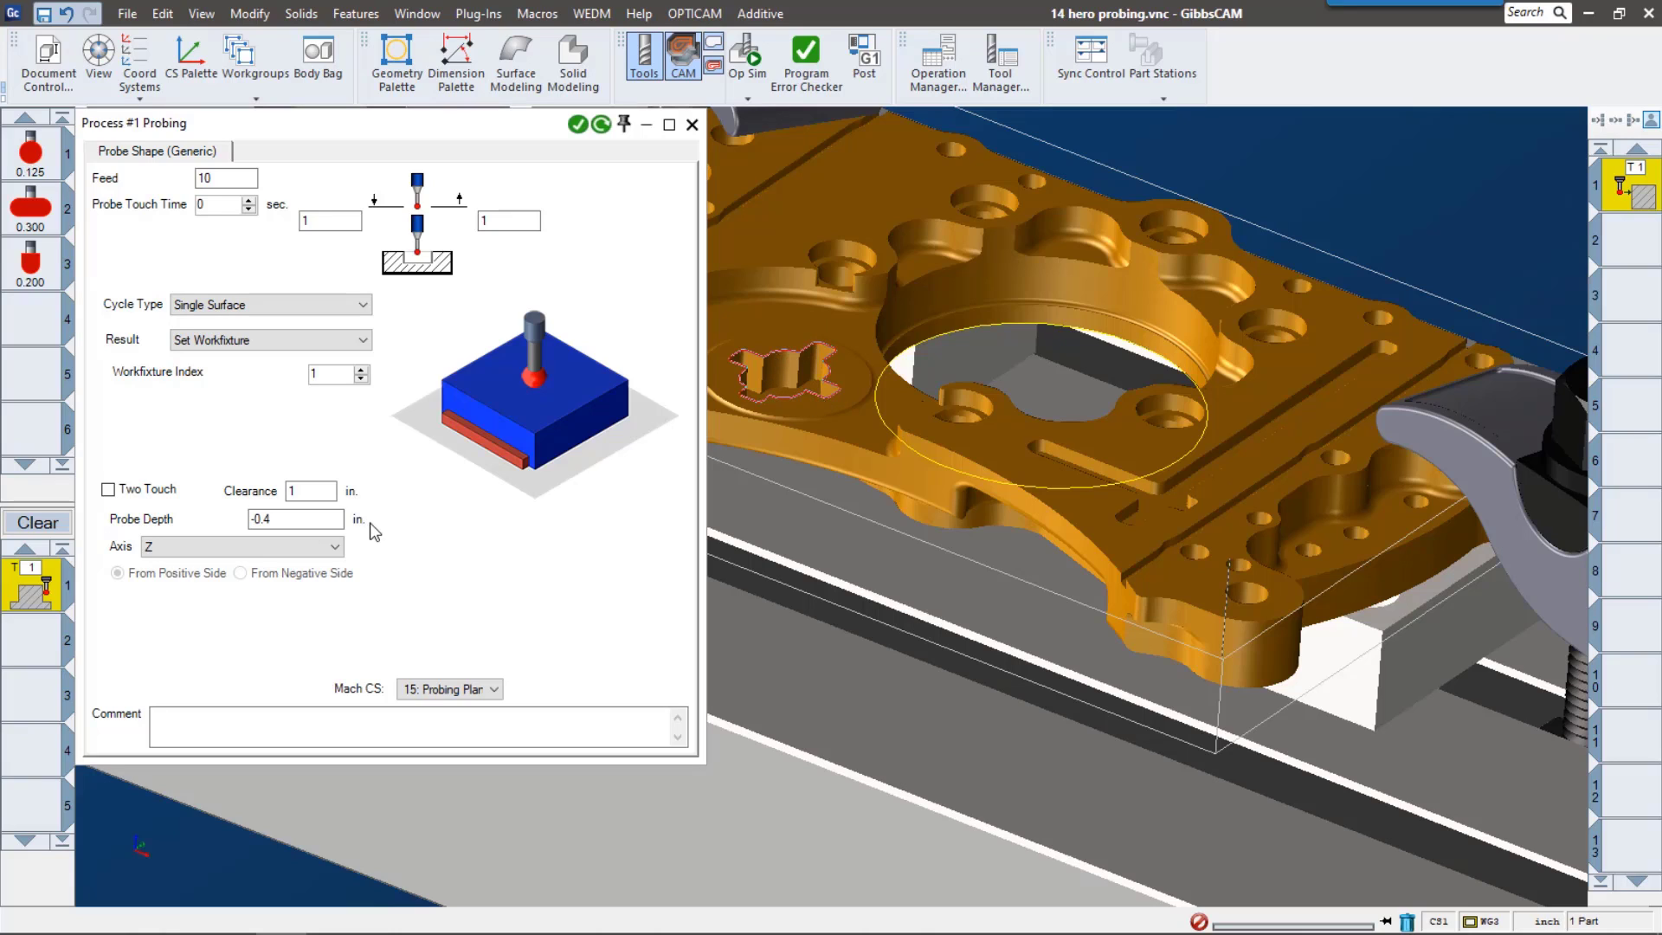
left_click(212, 305)
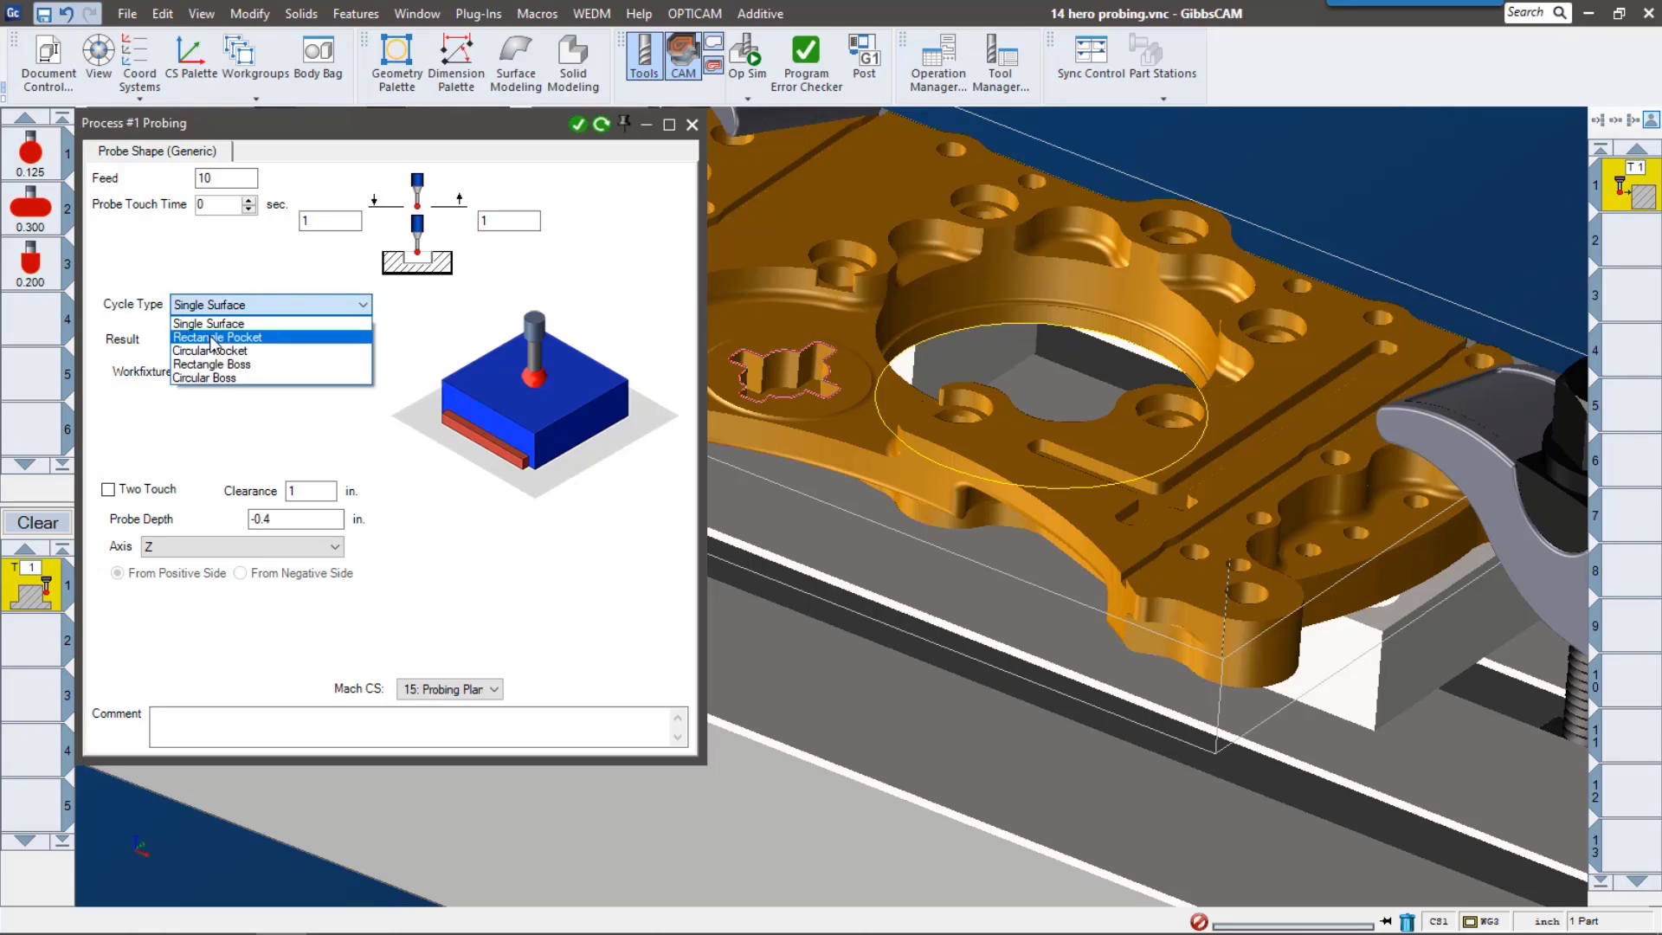
left_click(215, 338)
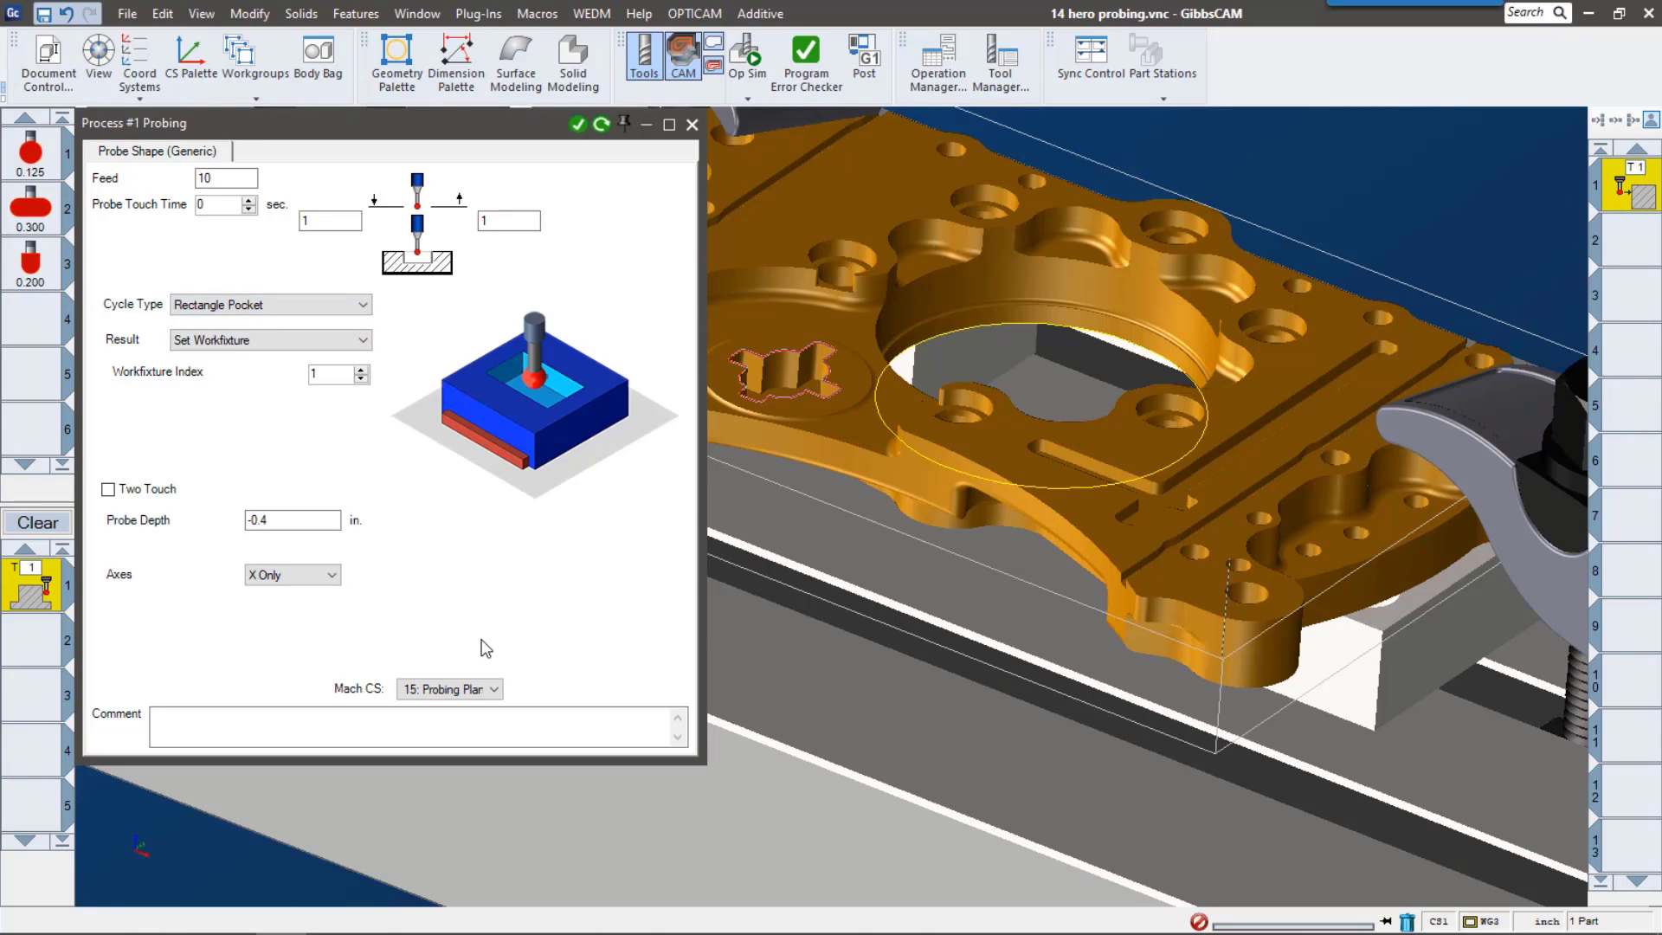
left_click(317, 577)
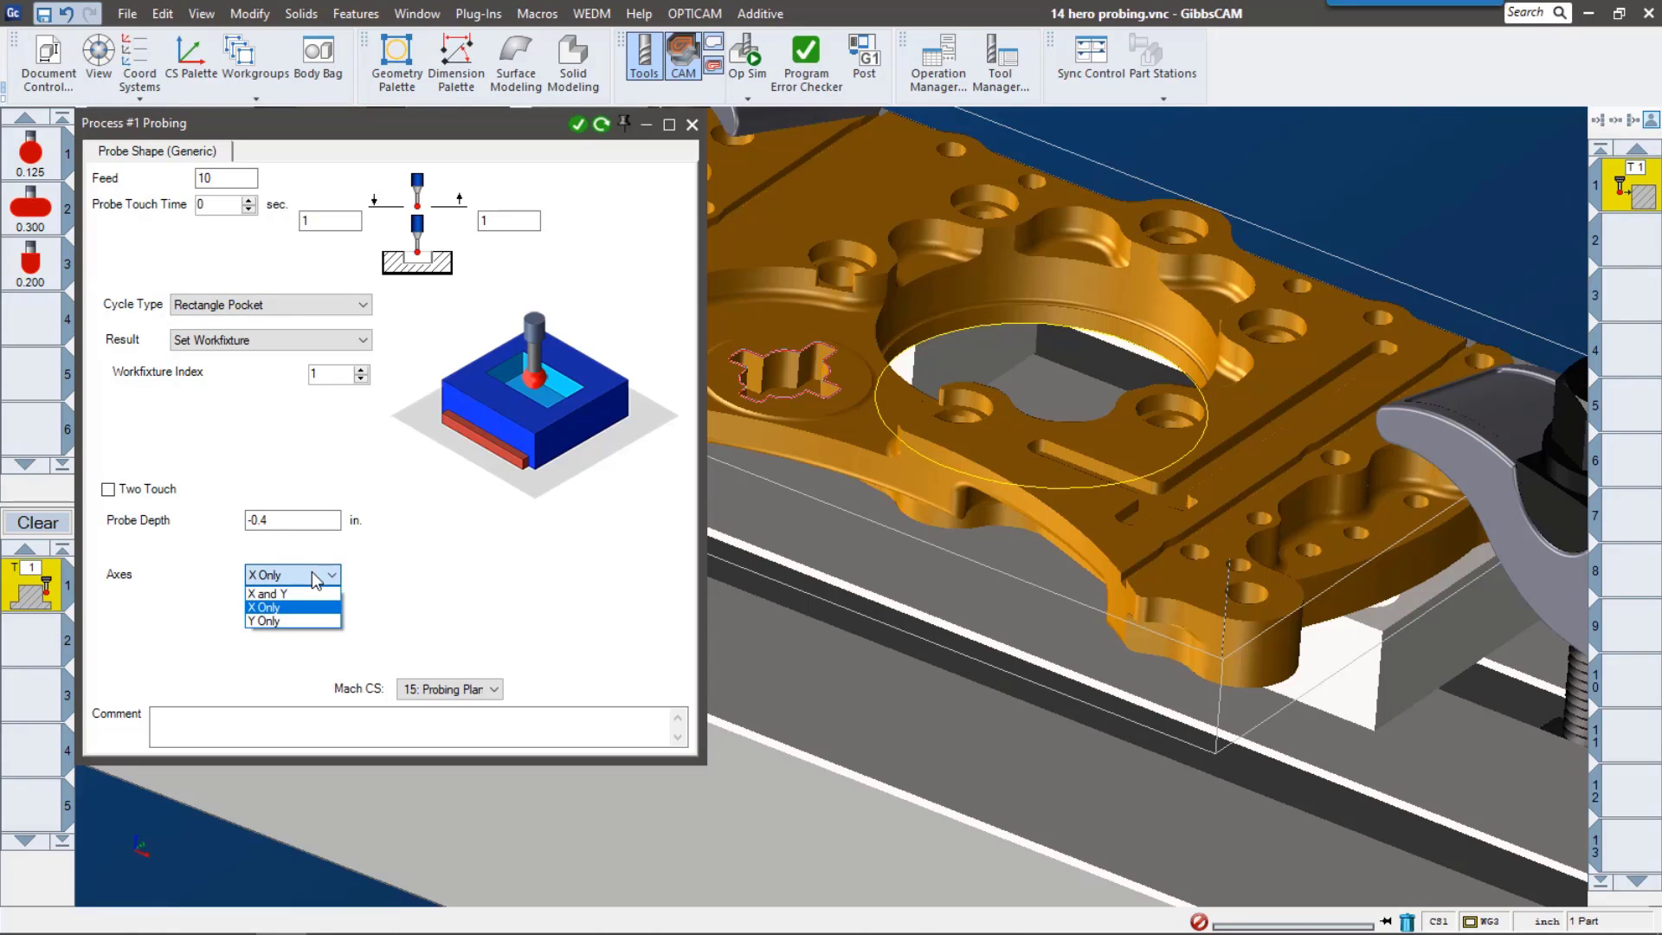
left_click(302, 594)
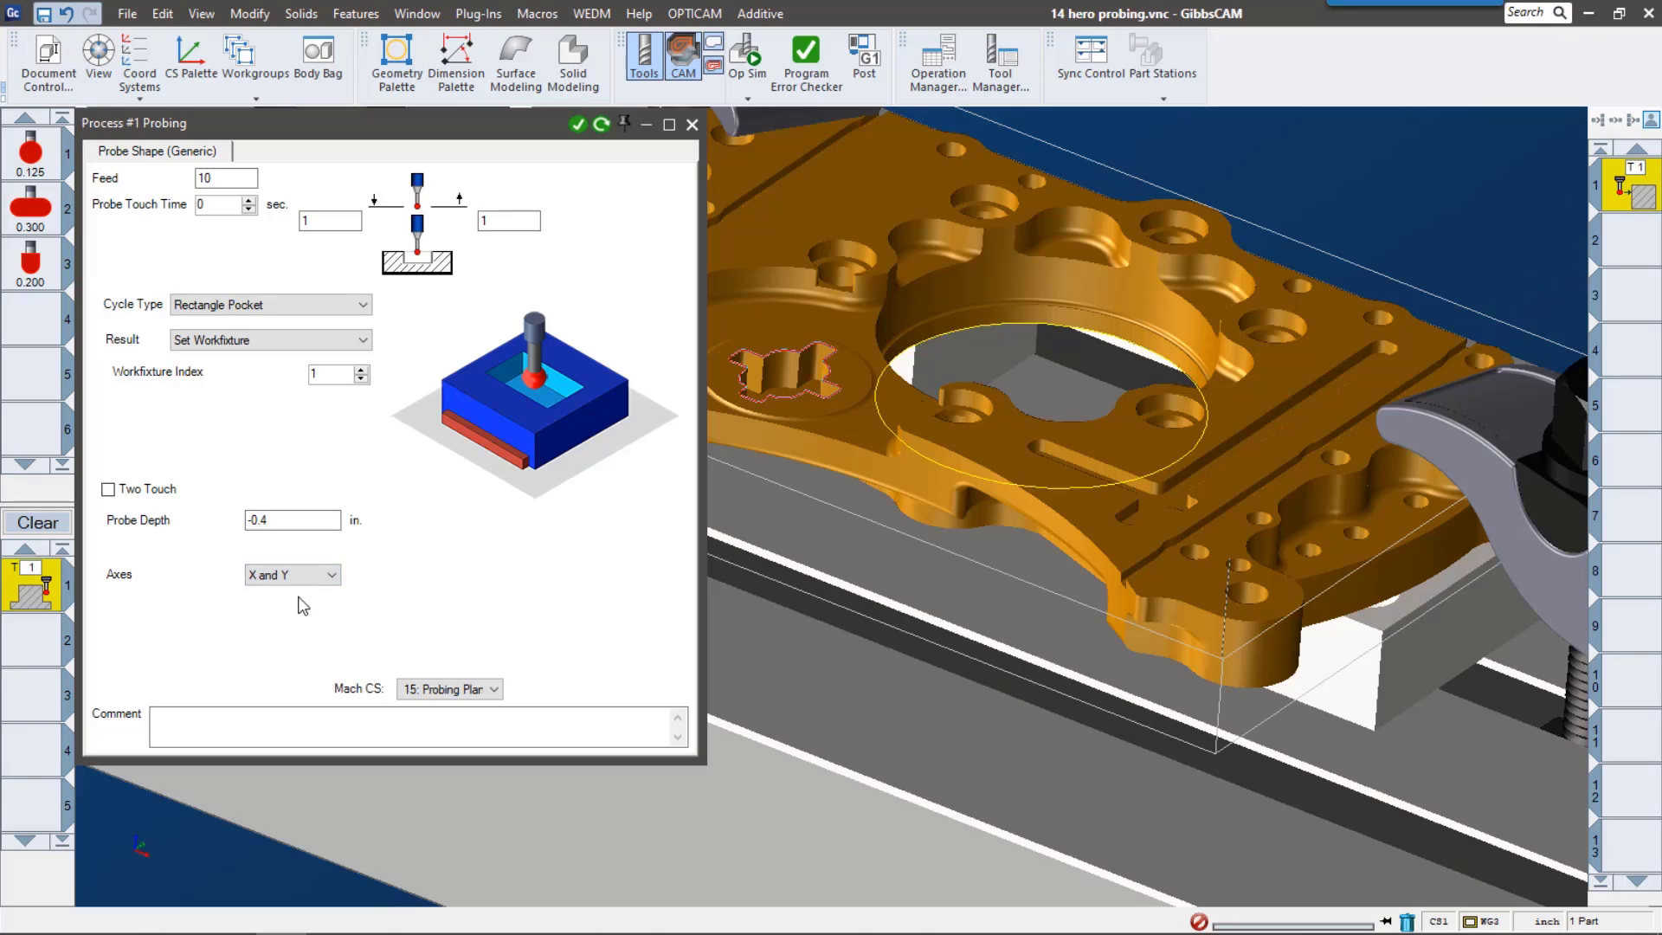
left_click(578, 125)
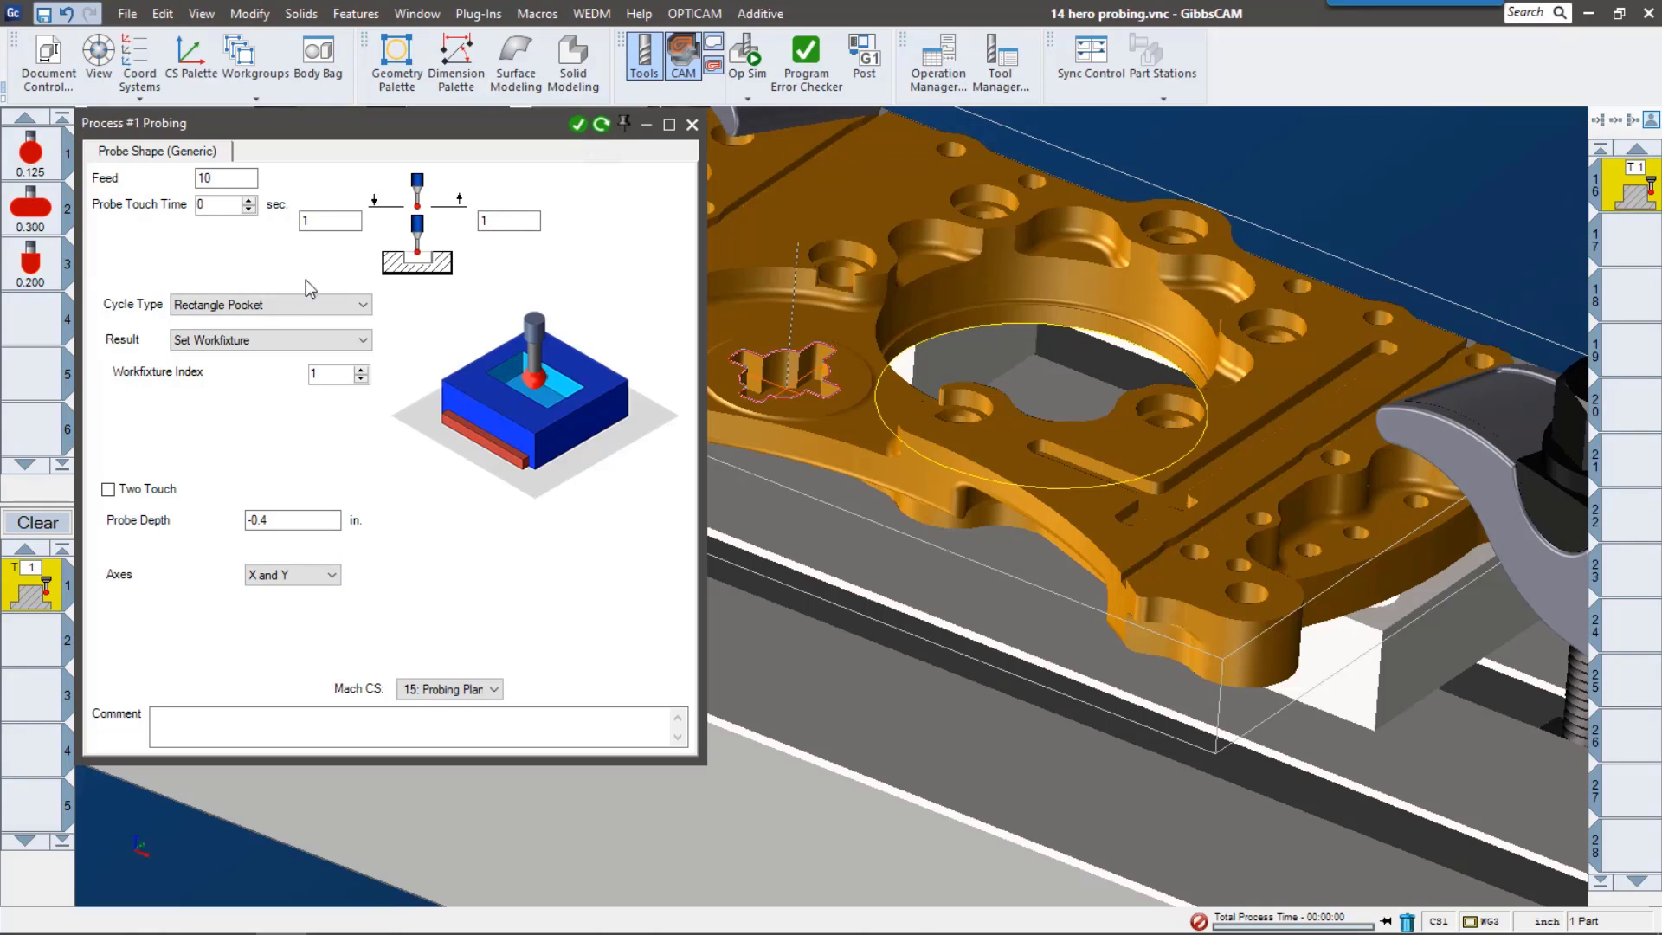
- Set the Rectangle Pocket probing result to Measurement and its undersize action to GoTo
left_click(250, 348)
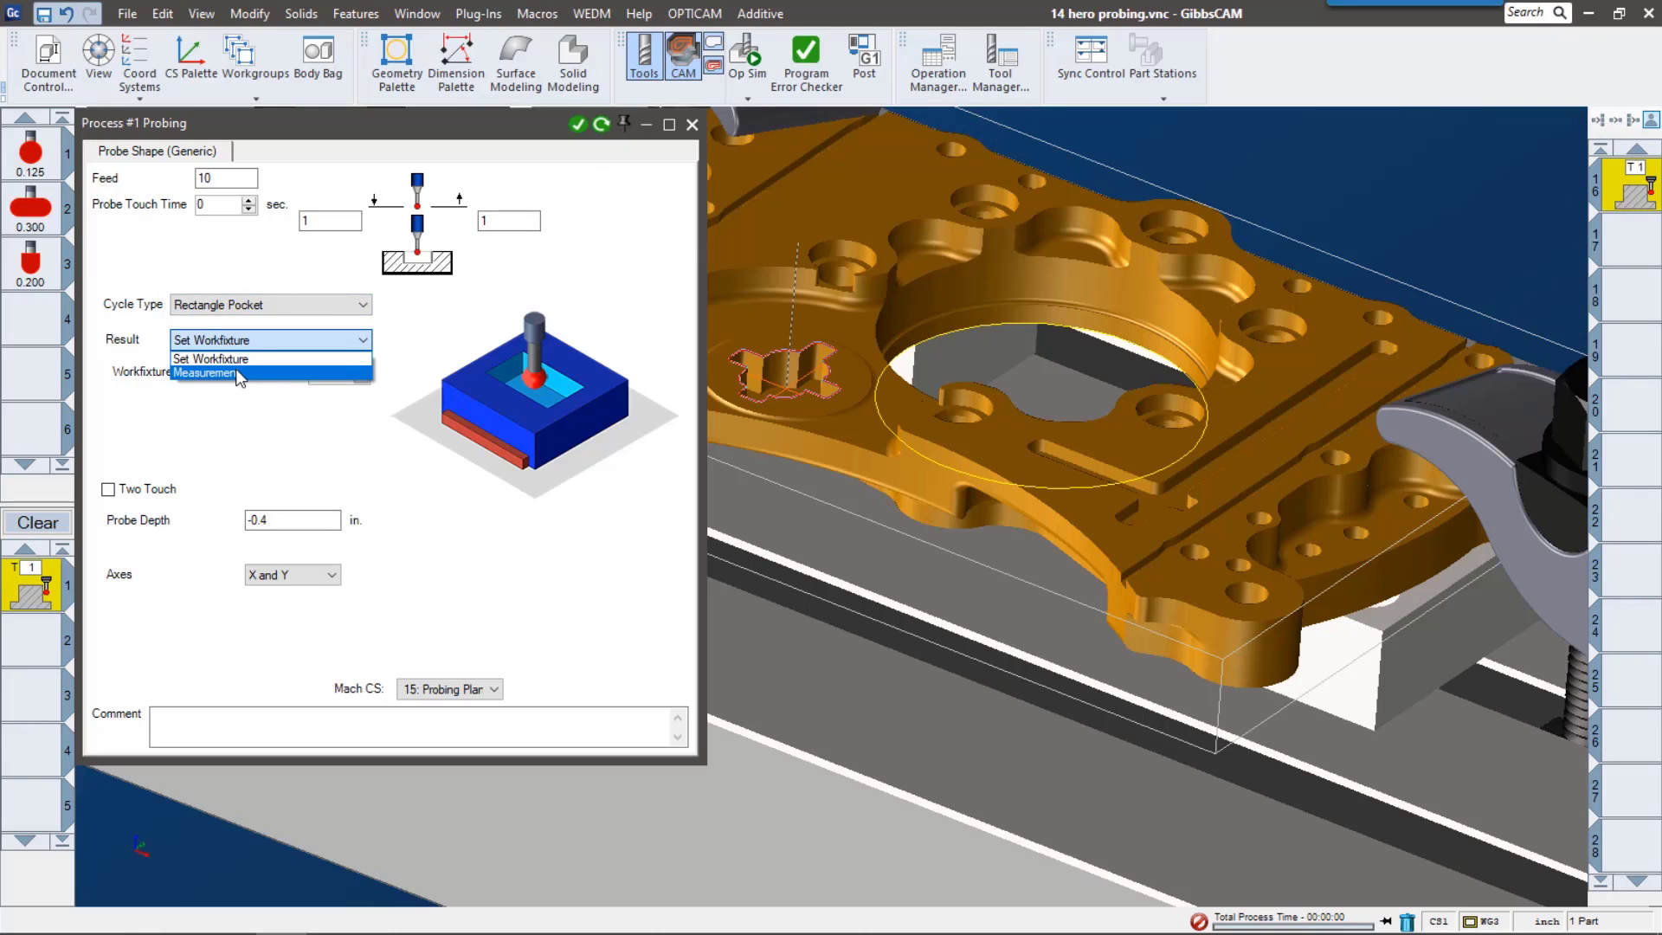
left_click(240, 374)
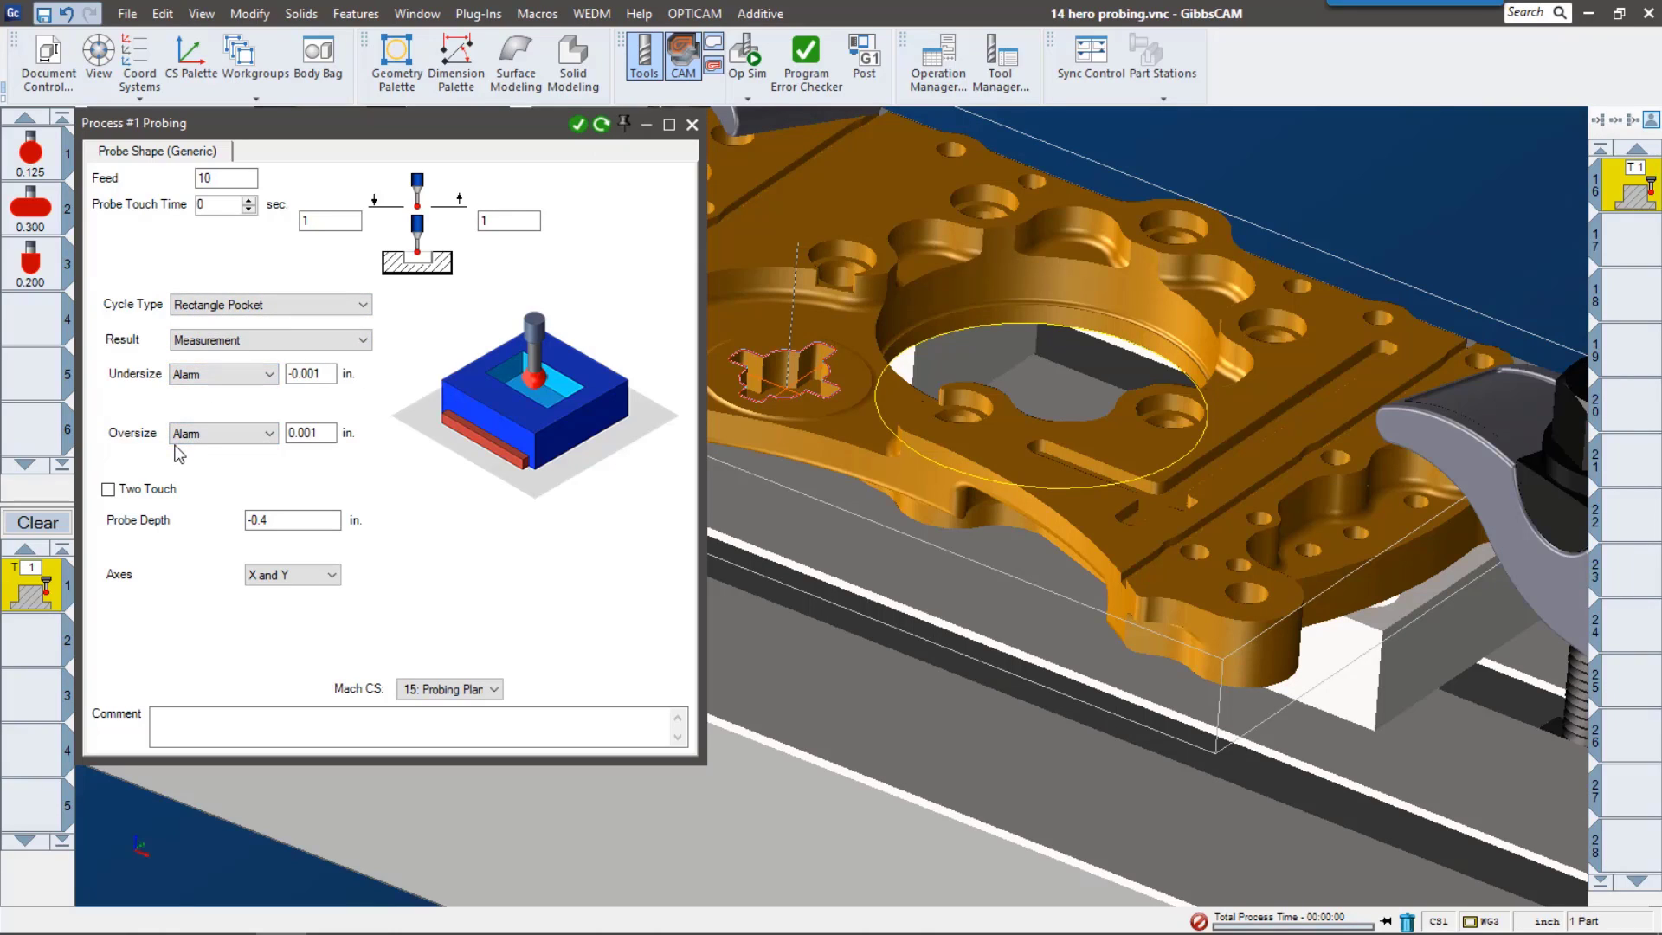
left_click(251, 380)
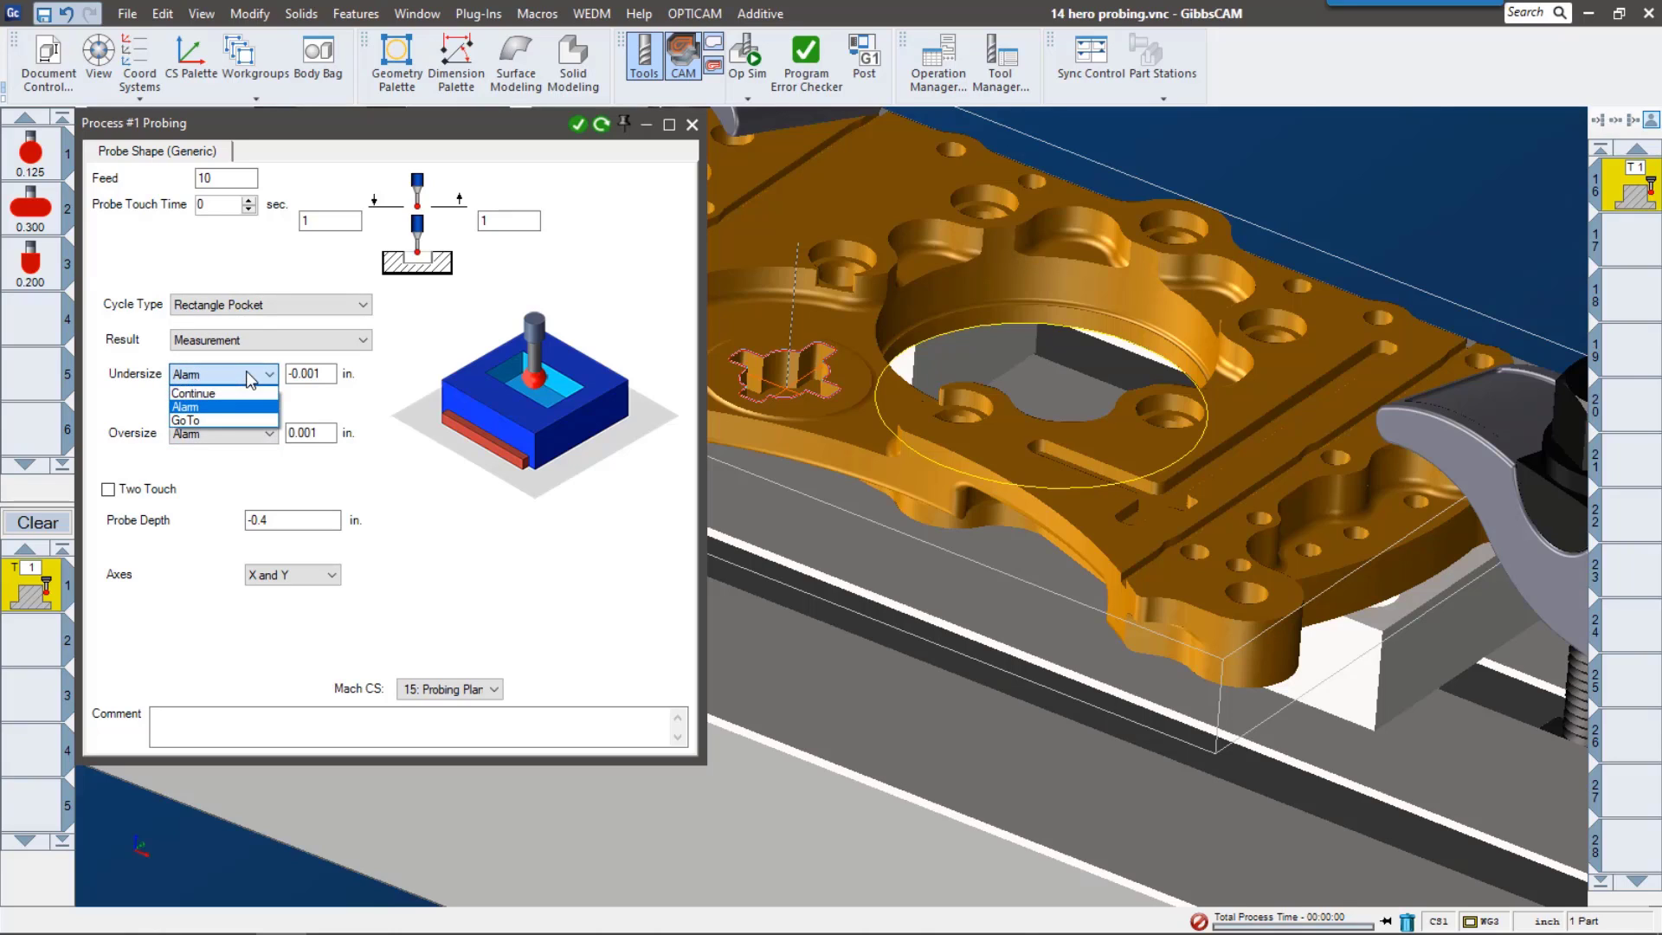
left_click(232, 422)
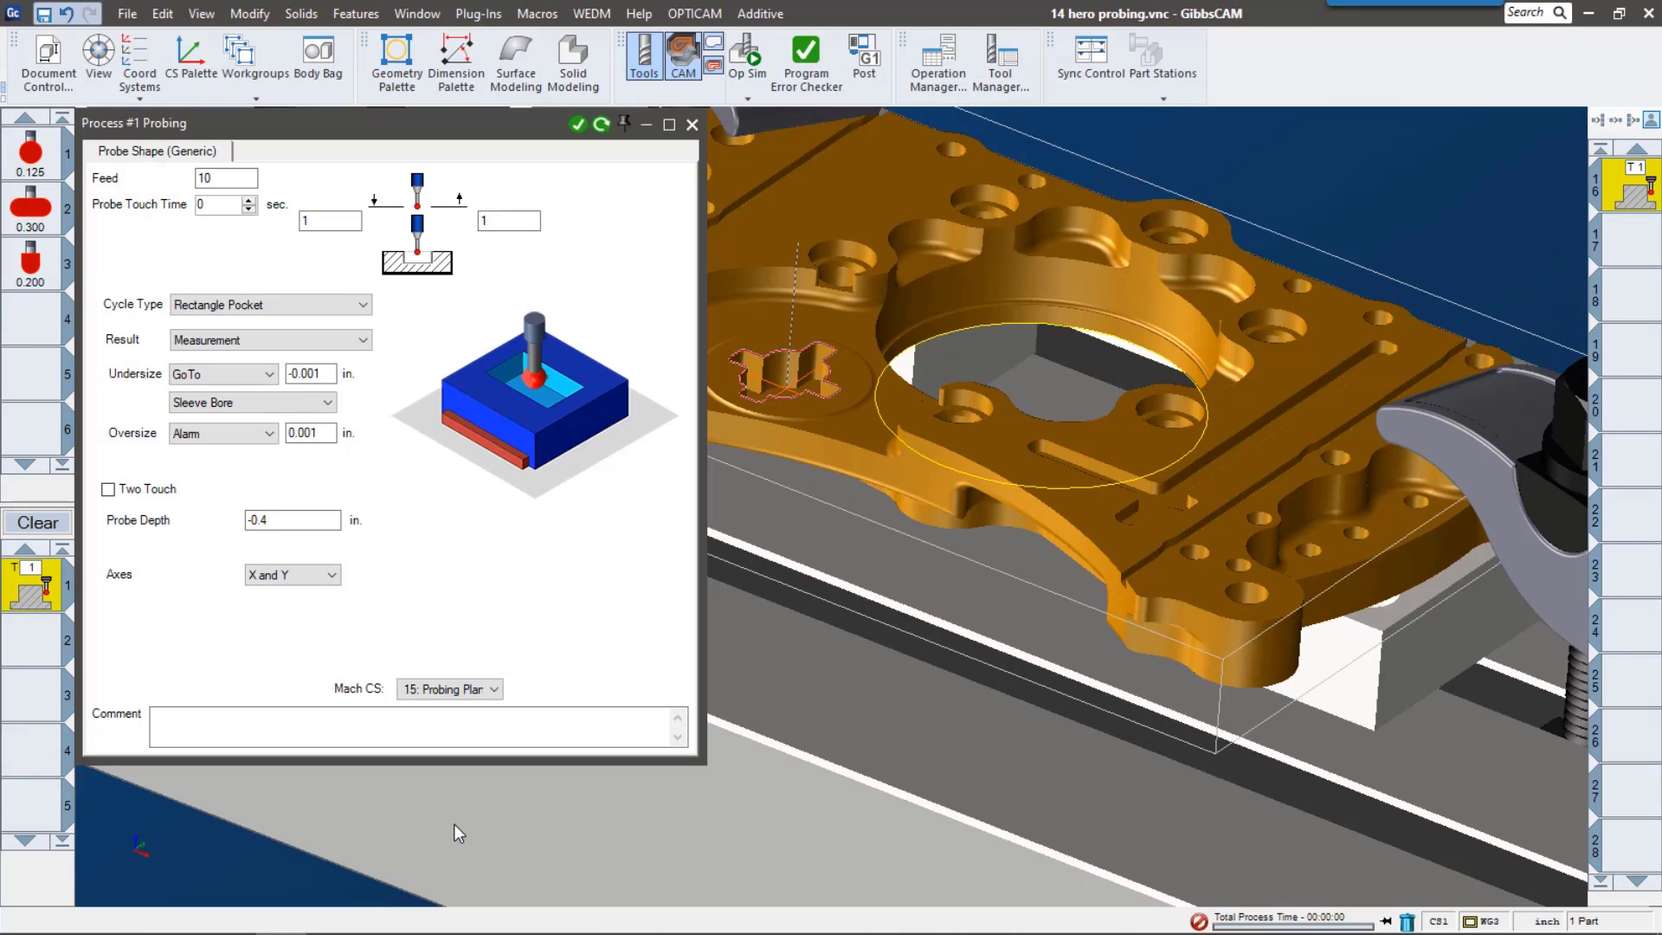
- Look through the process types available for process 2, down to the Probing and Utility groups with the Goto process
double_click(32, 645)
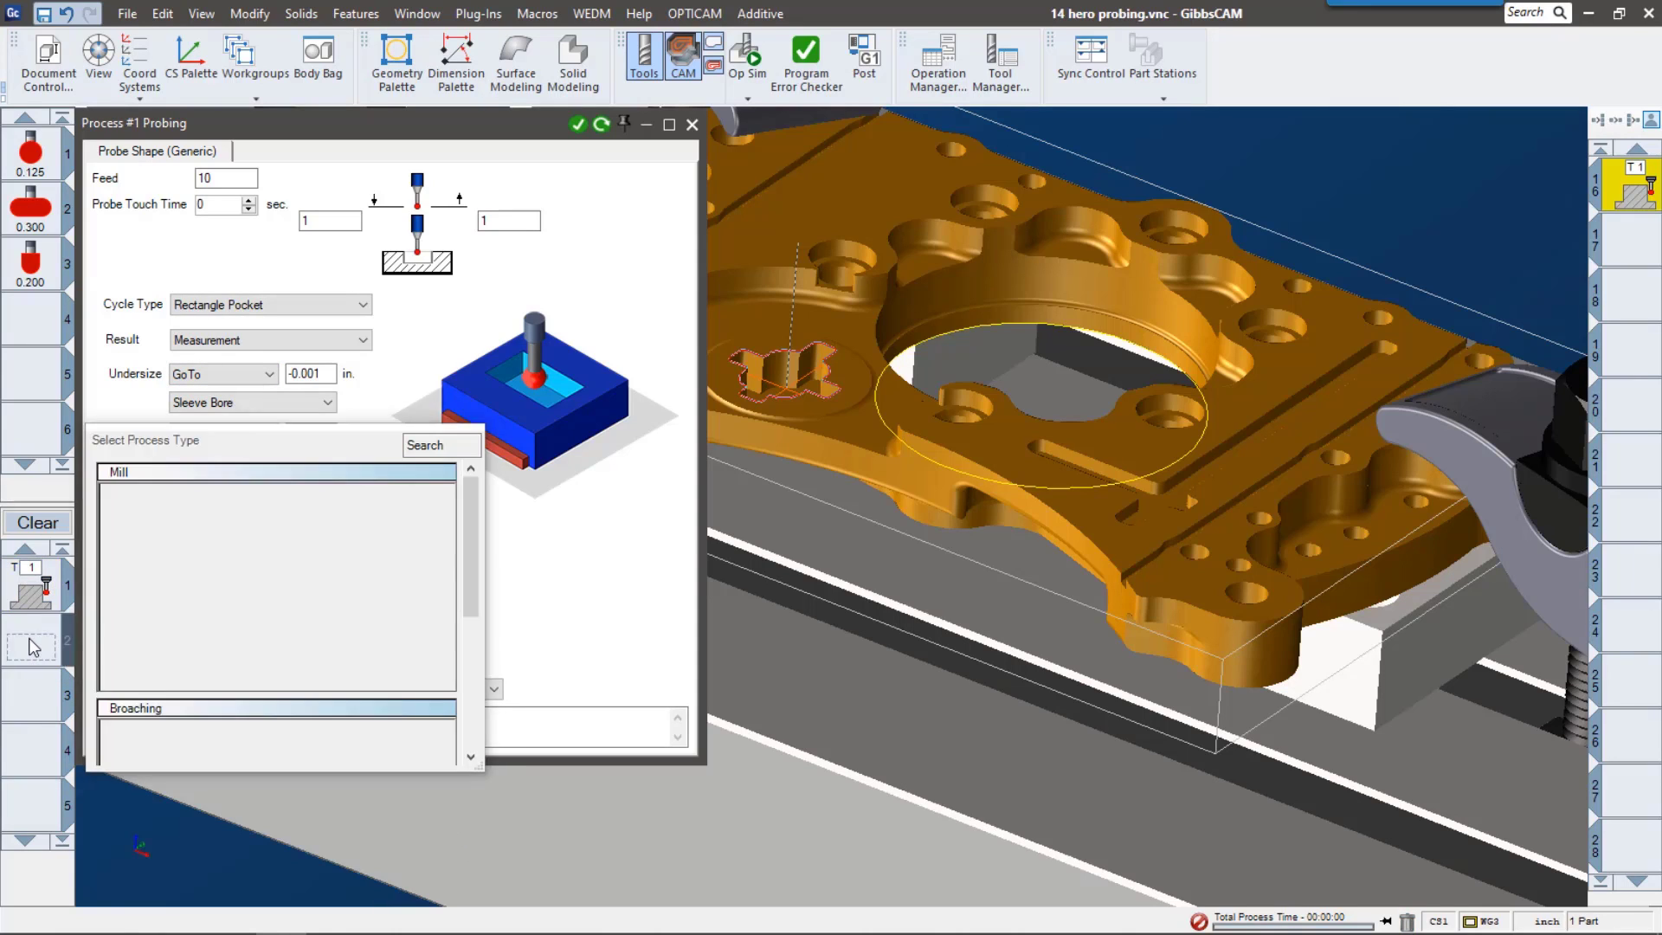
scroll(259, 675, "down", 5)
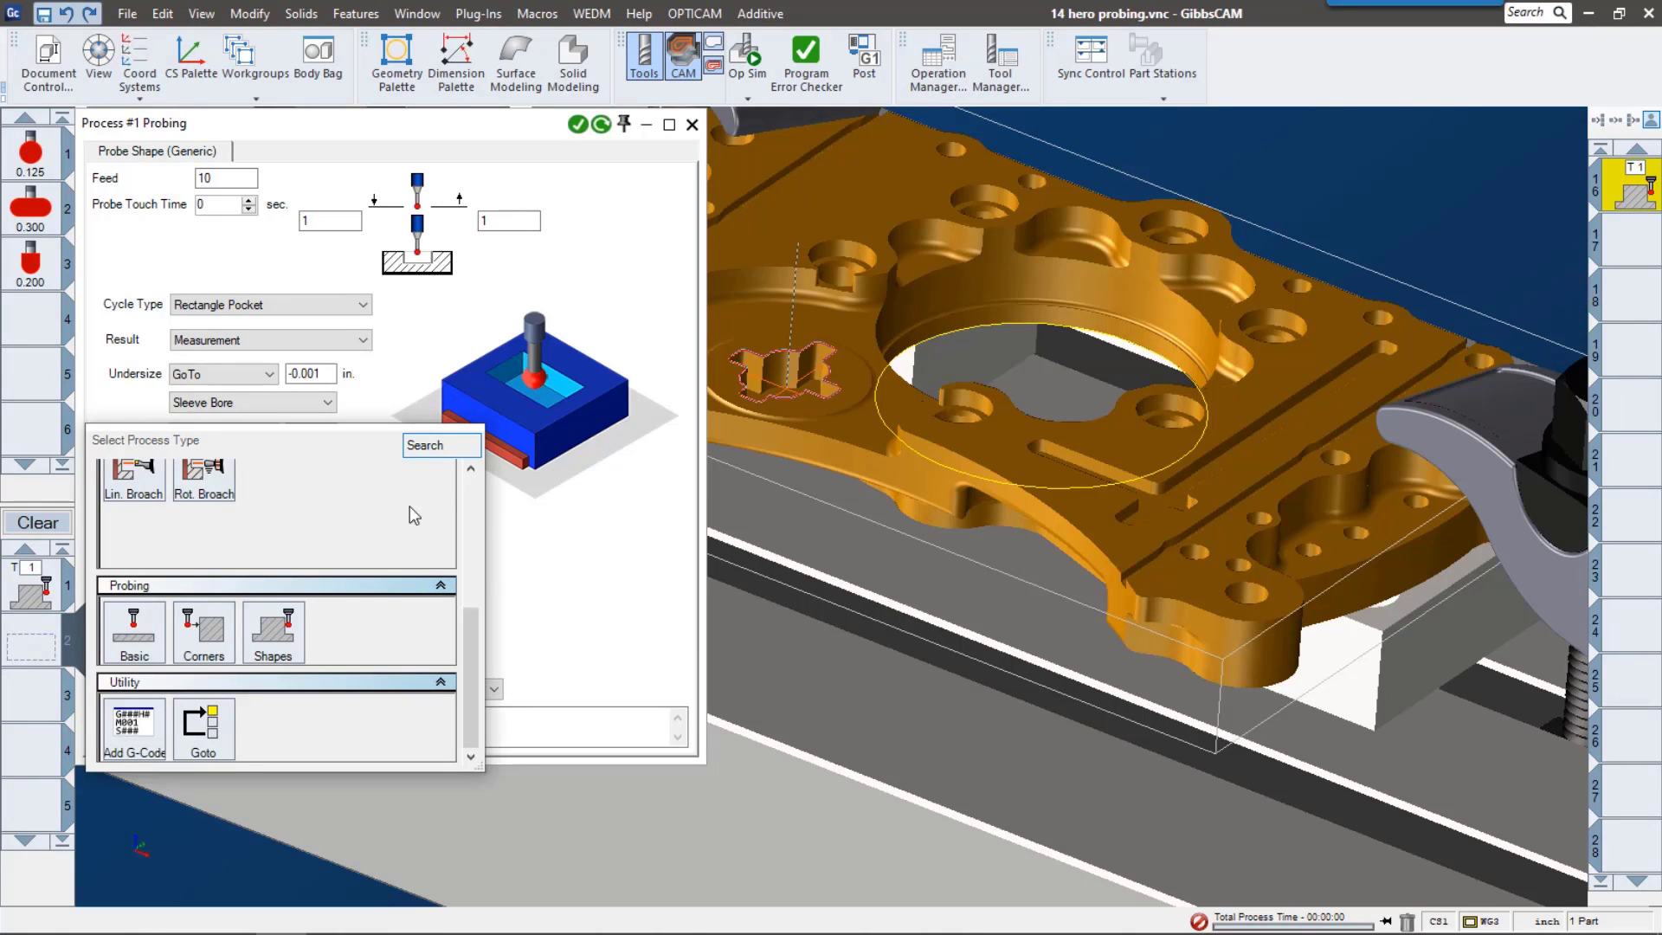
left_click(624, 612)
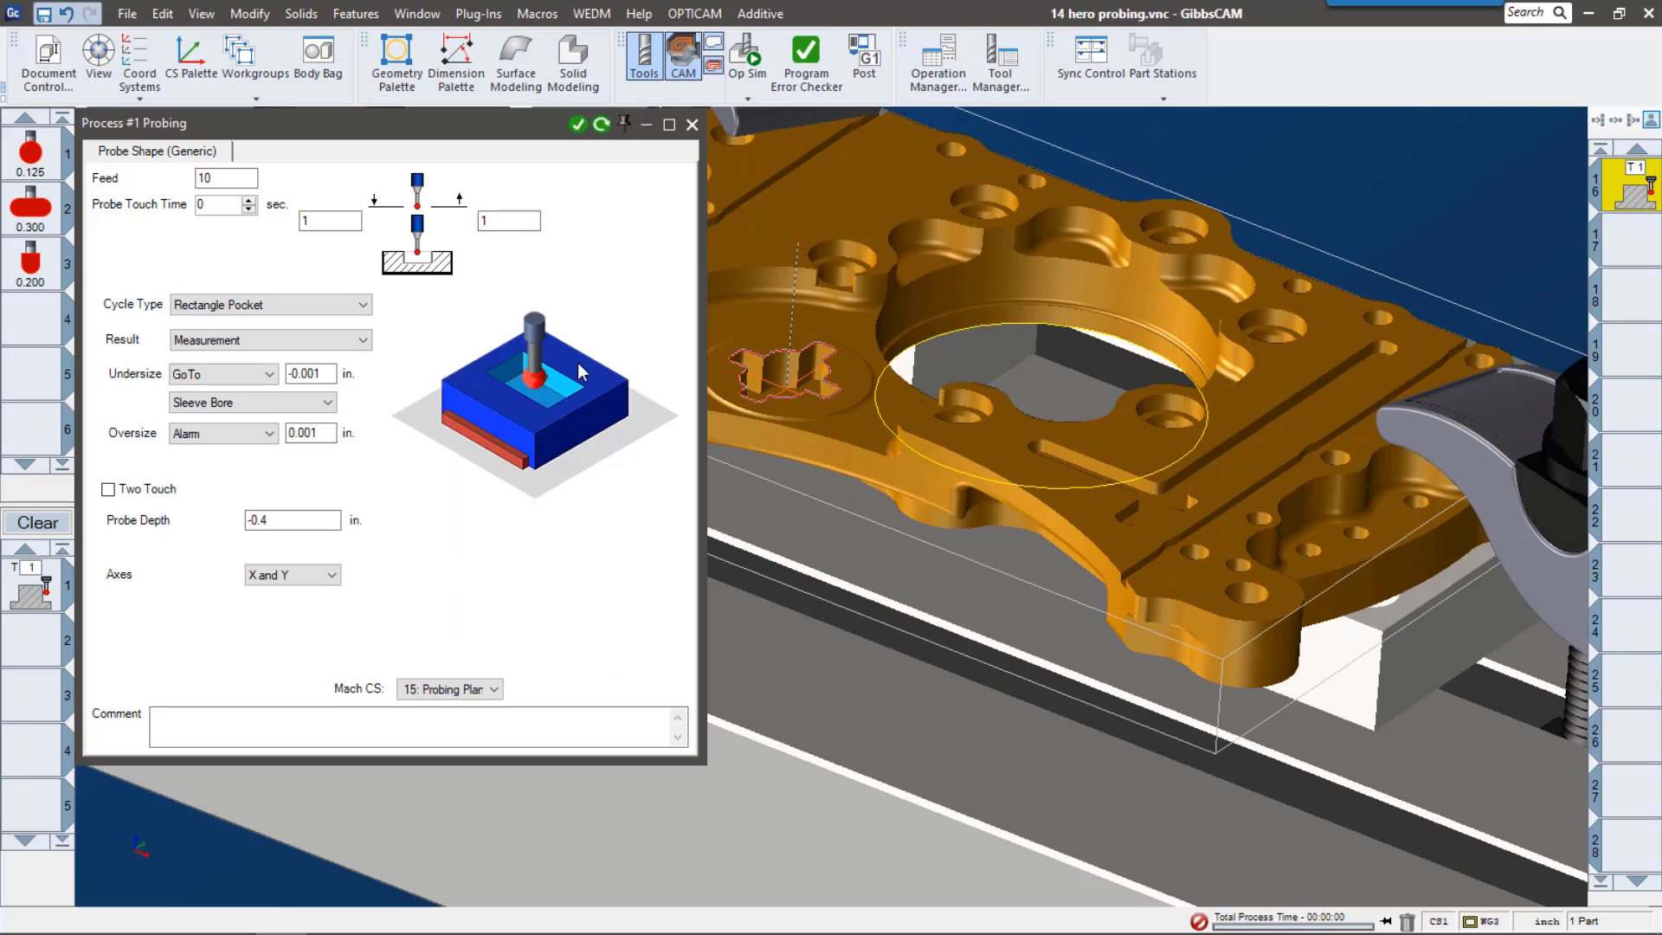
- Inspect Goto operation 14 and load operation 15, which uses tool 10, to show its pocket geometry
scroll(1643, 327, "up", 2)
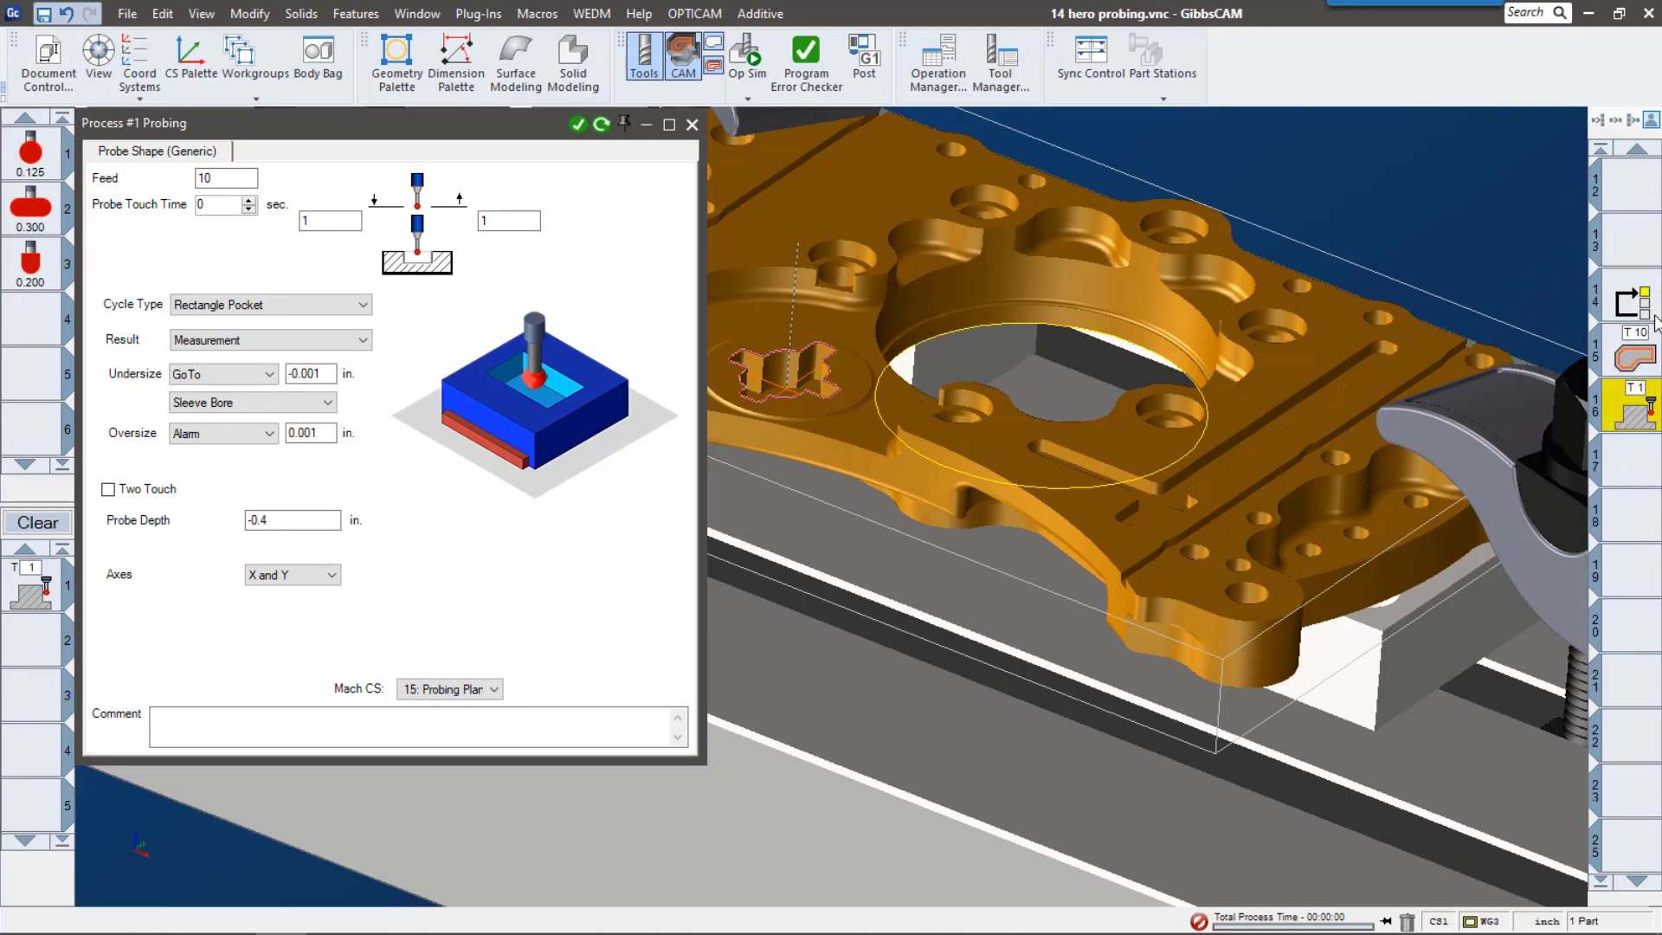
left_click(1640, 301)
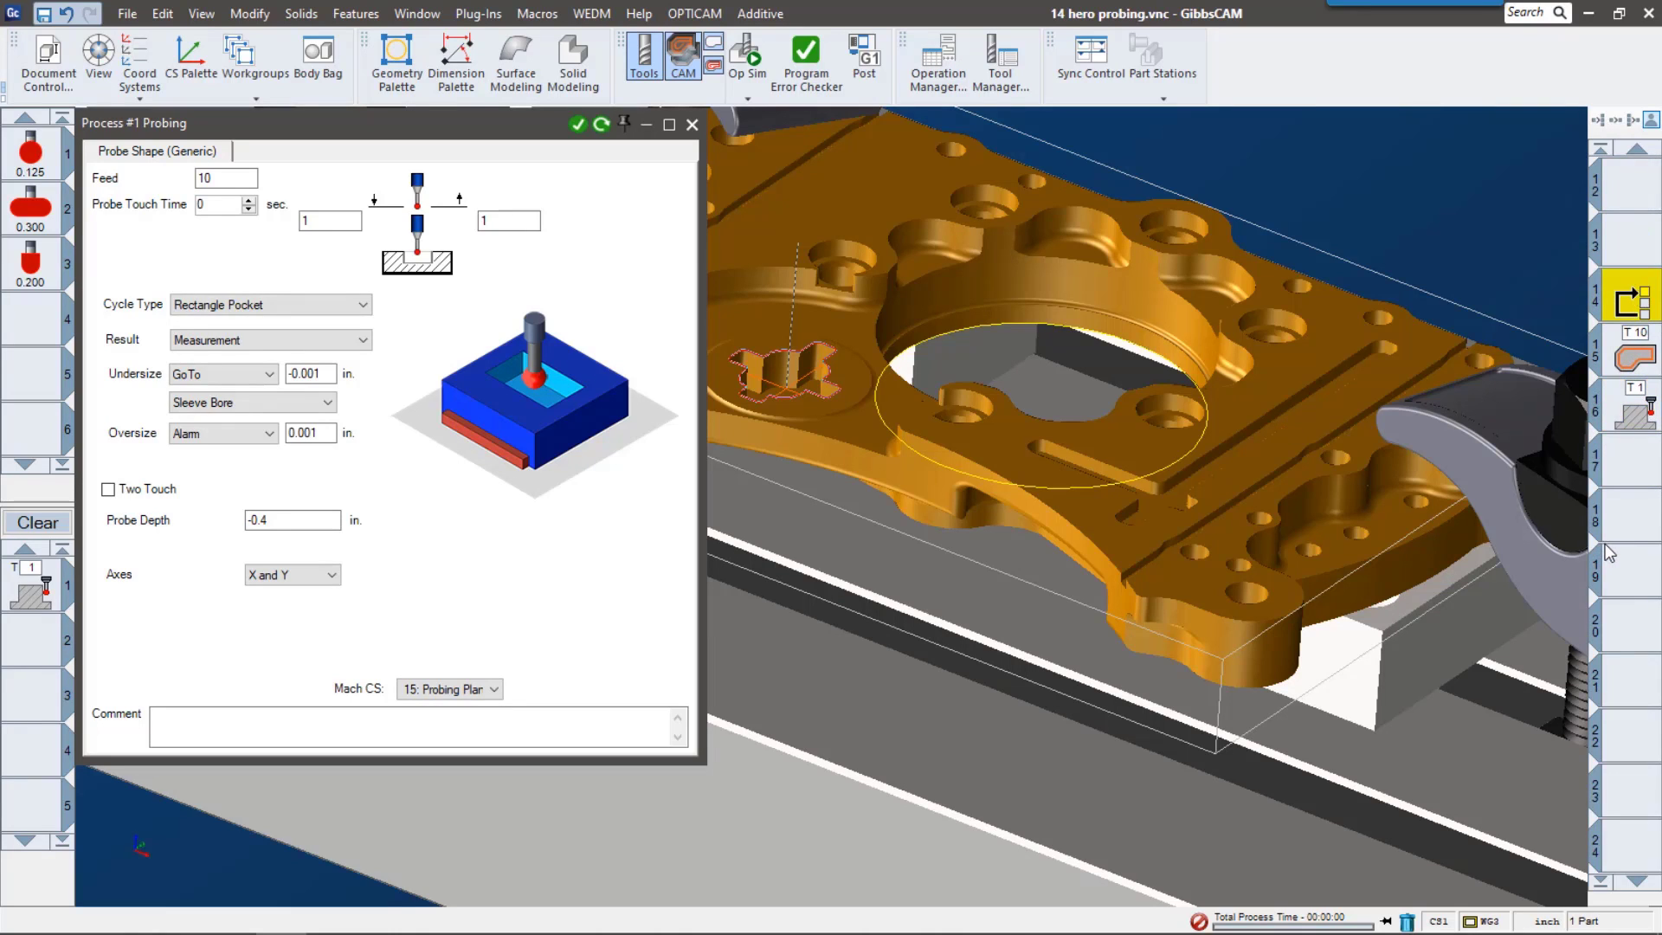
left_click(1645, 357)
double_click(1646, 358)
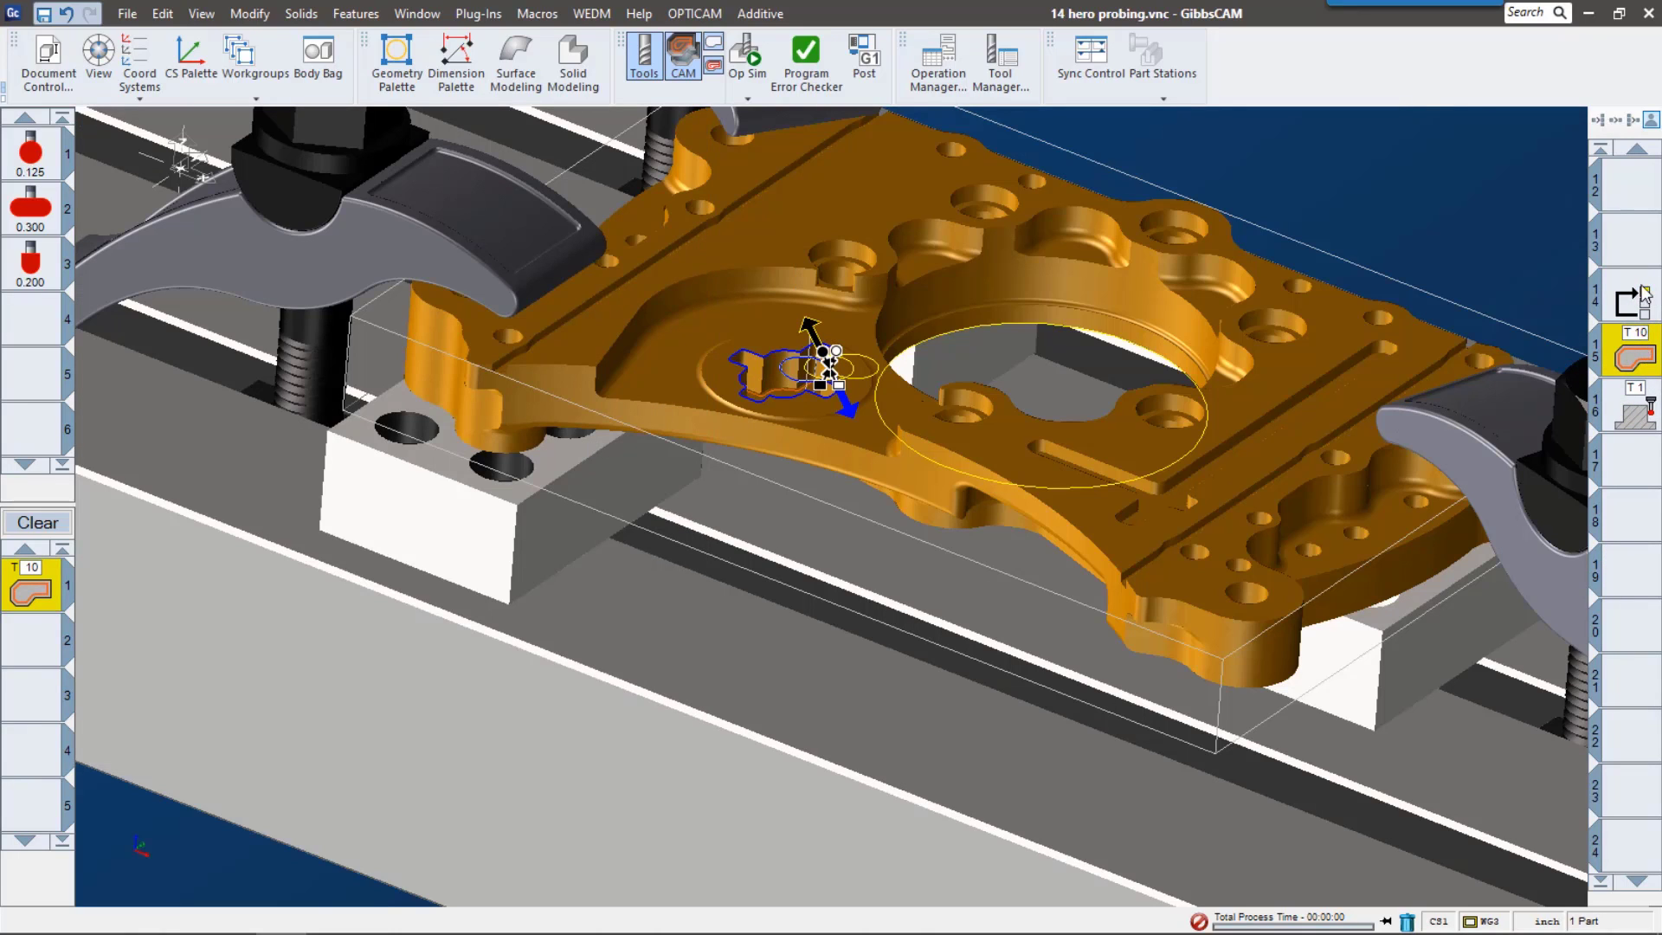
- Reload the Rectangle Pocket probing operation with its process settings and play the Op Sim rendering
double_click(1639, 413)
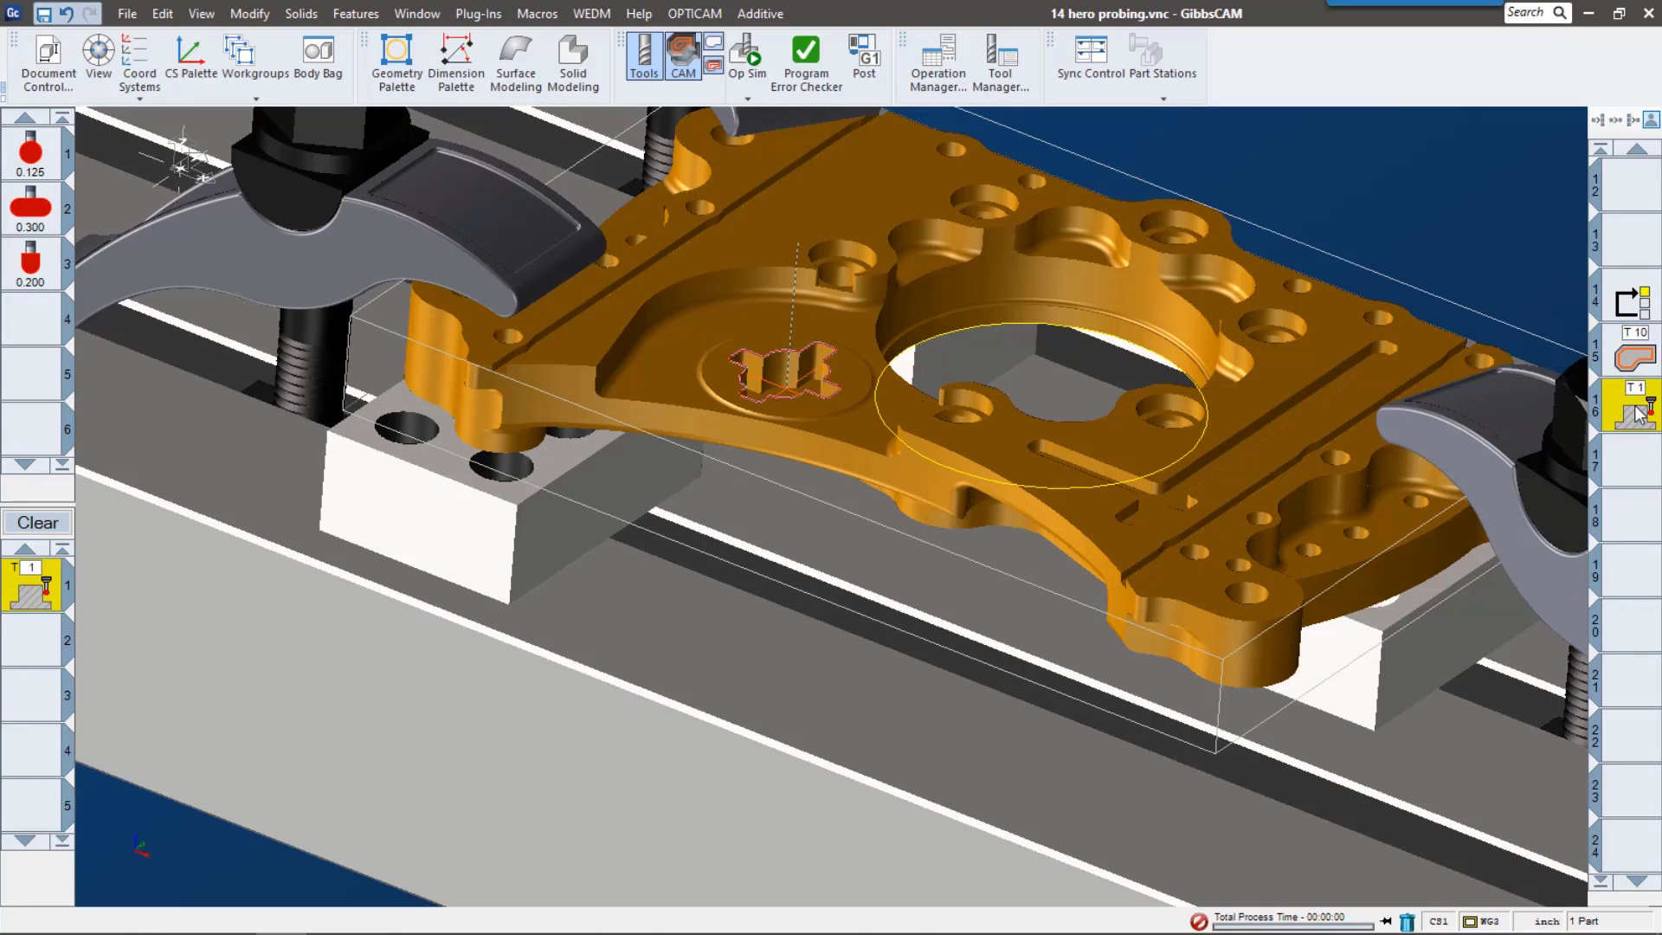
double_click(45, 595)
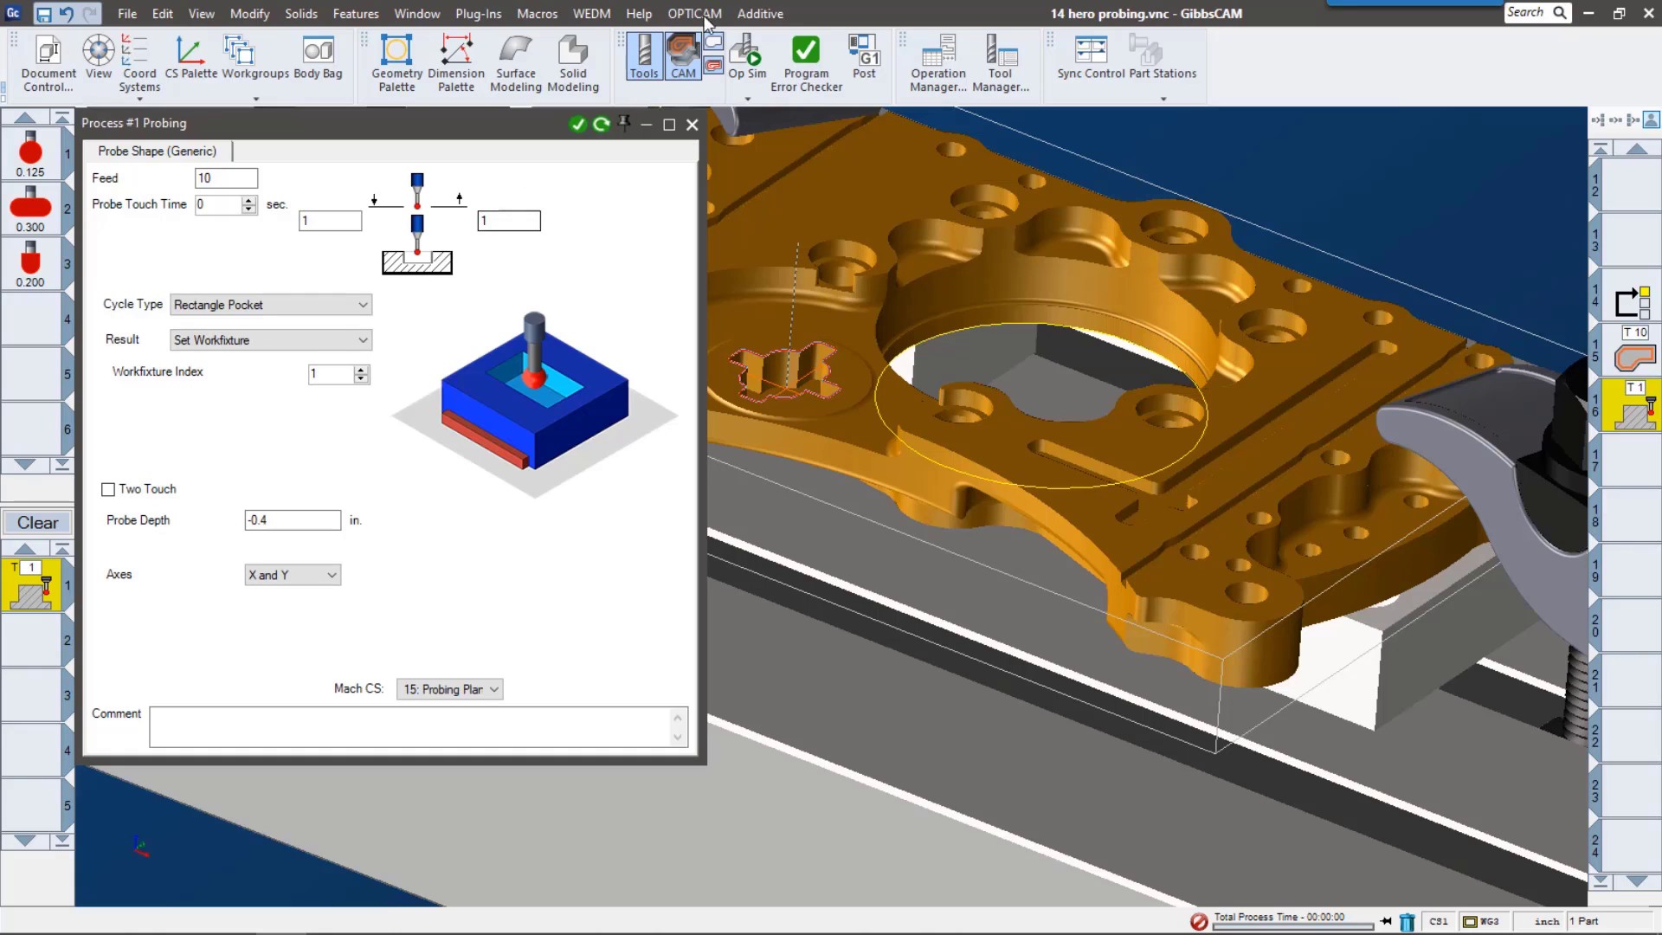
left_click(746, 59)
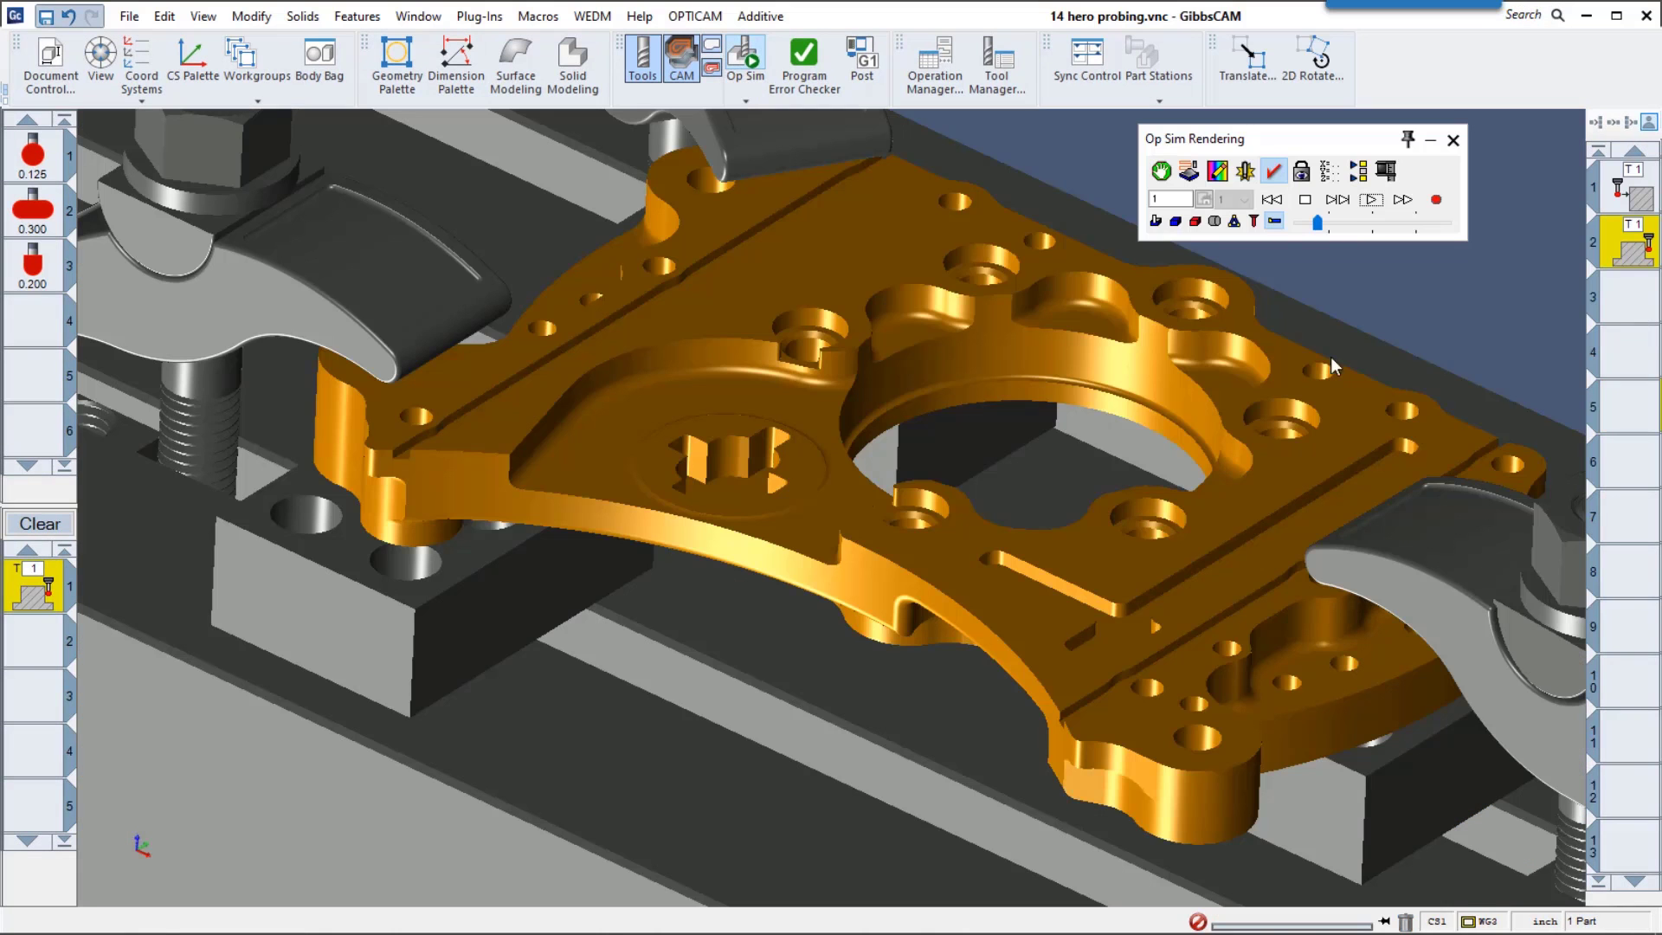
left_click(1372, 201)
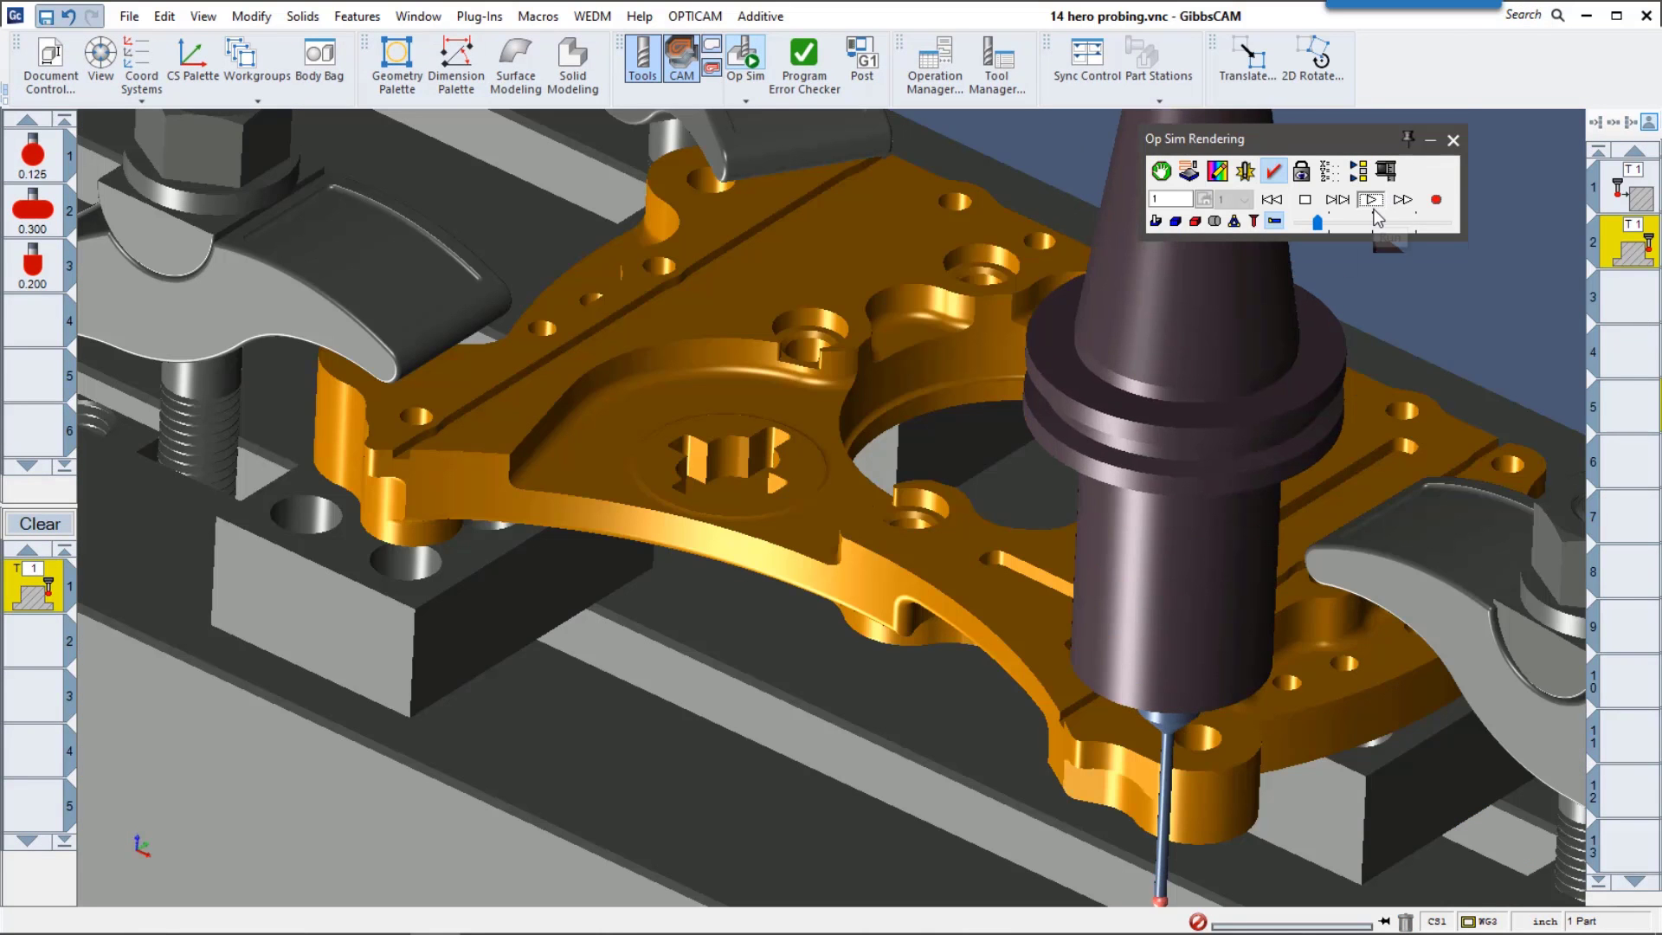